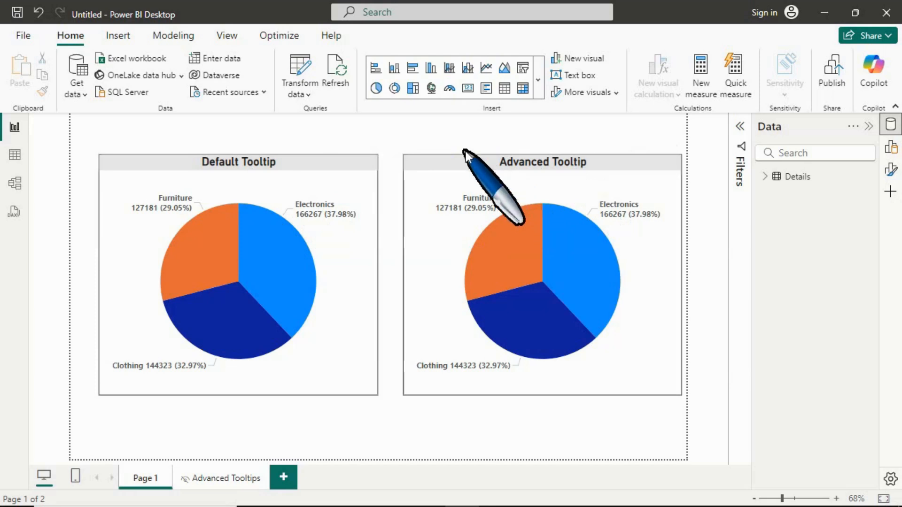
Compare the slice tooltips shown by the Default Tooltip and Advanced Tooltip pie charts on Page 1.
{"action": "left_click", "coordinate": [308, 179]}
{"action": "left_click", "coordinate": [467, 178]}
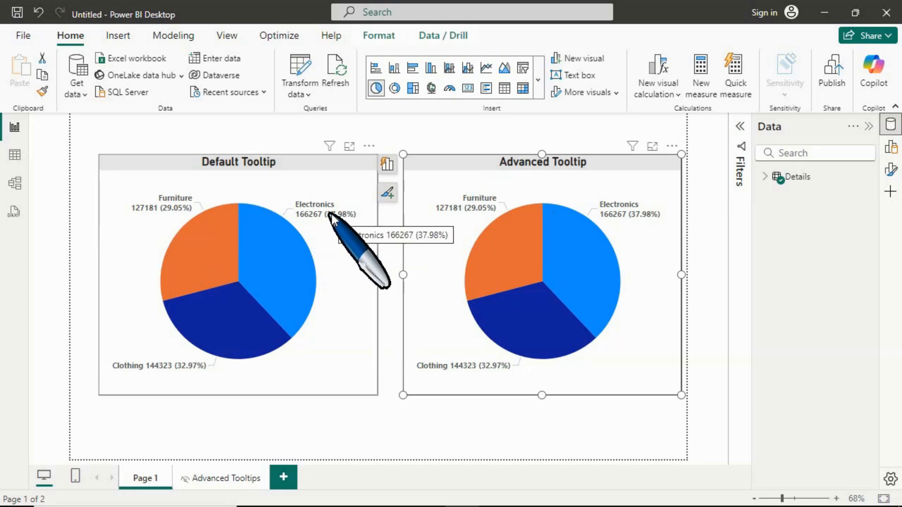
{"action": "left_click", "coordinate": [289, 182]}
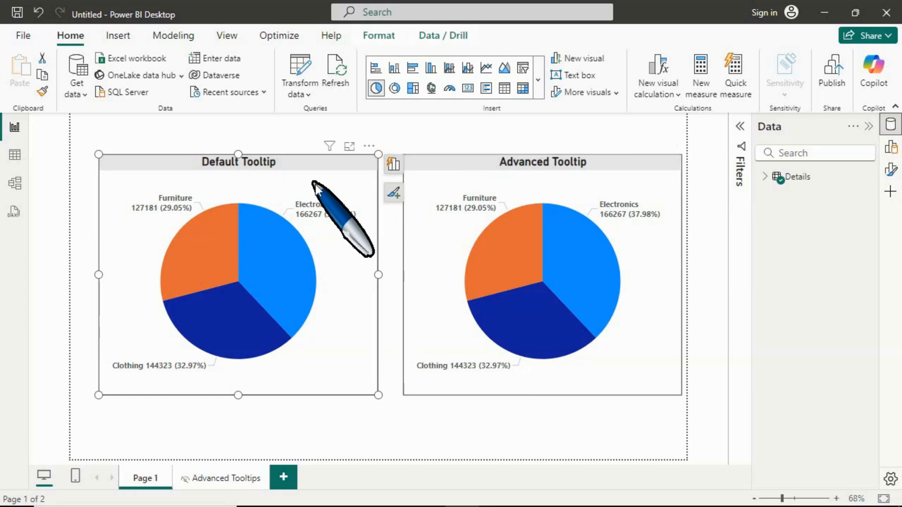
{"action": "mouse_move", "coordinate": [263, 252]}
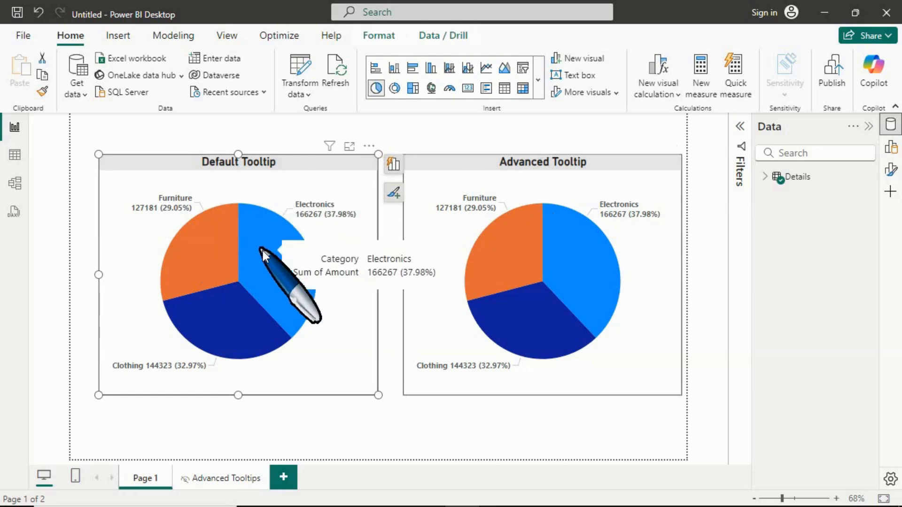
{"action": "mouse_move", "coordinate": [199, 244]}
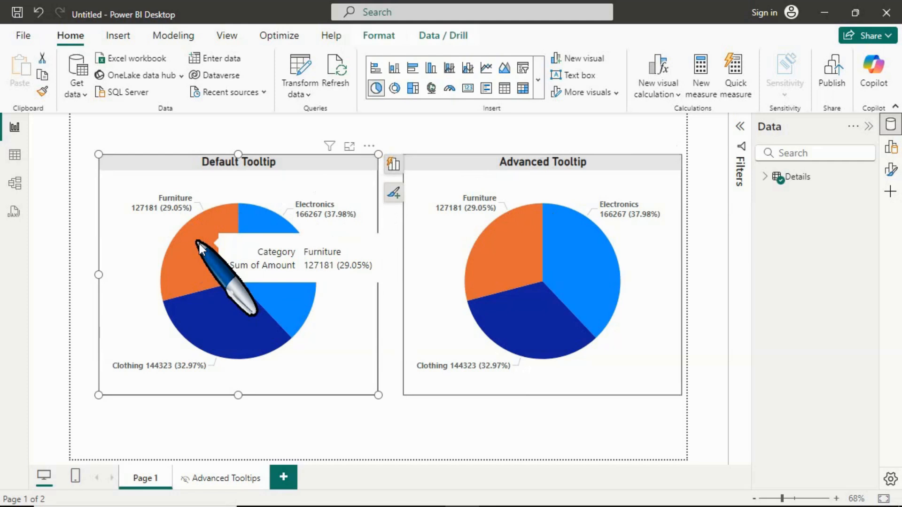
{"action": "mouse_move", "coordinate": [224, 306]}
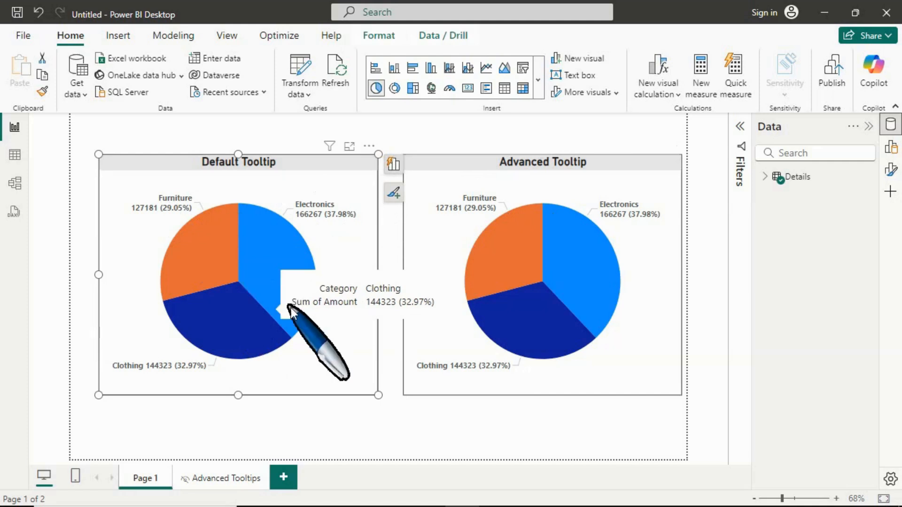
{"action": "left_click", "coordinate": [449, 180]}
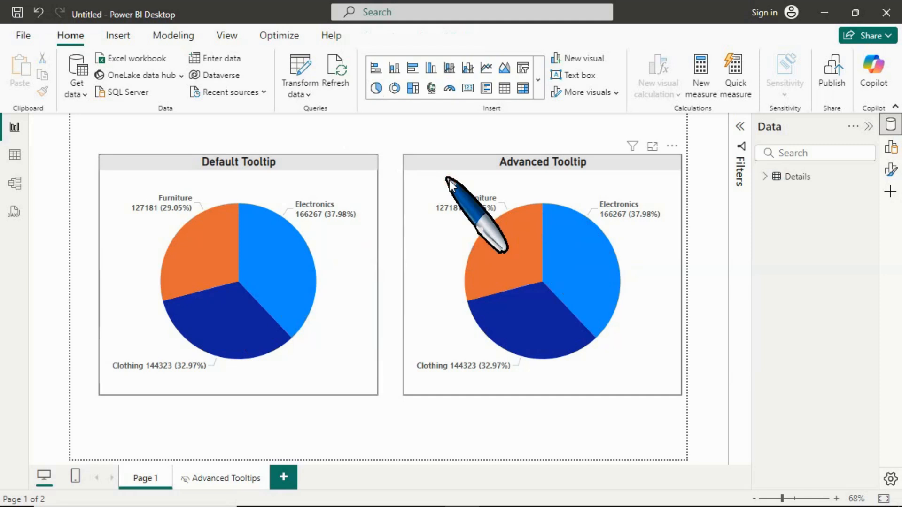
{"action": "mouse_move", "coordinate": [512, 275]}
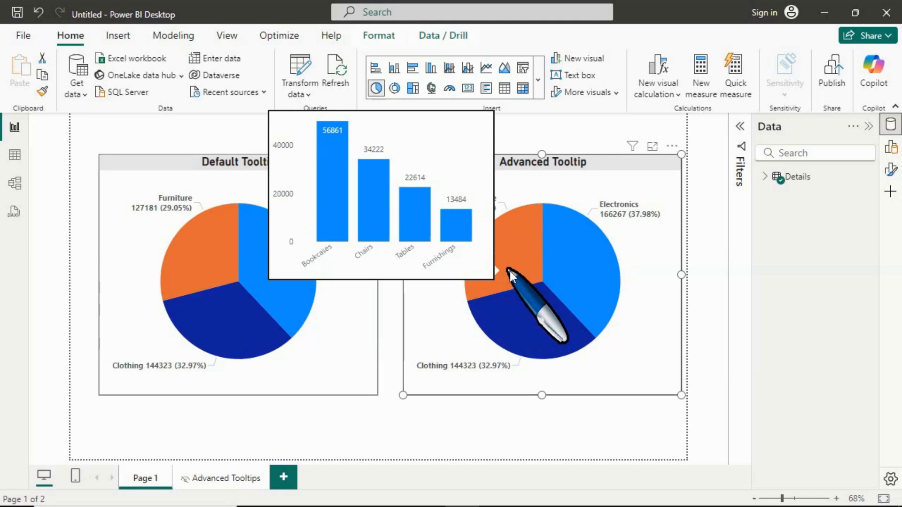
{"action": "mouse_move", "coordinate": [528, 316]}
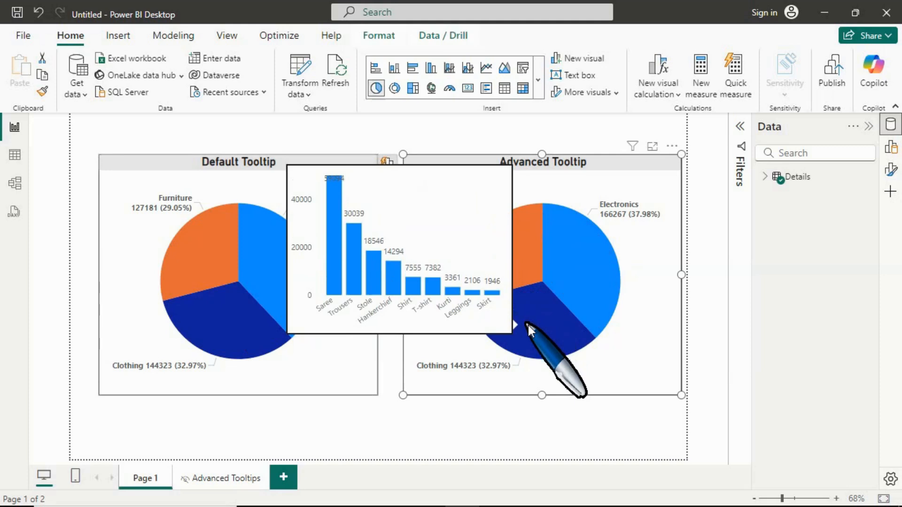
{"action": "mouse_move", "coordinate": [574, 281]}
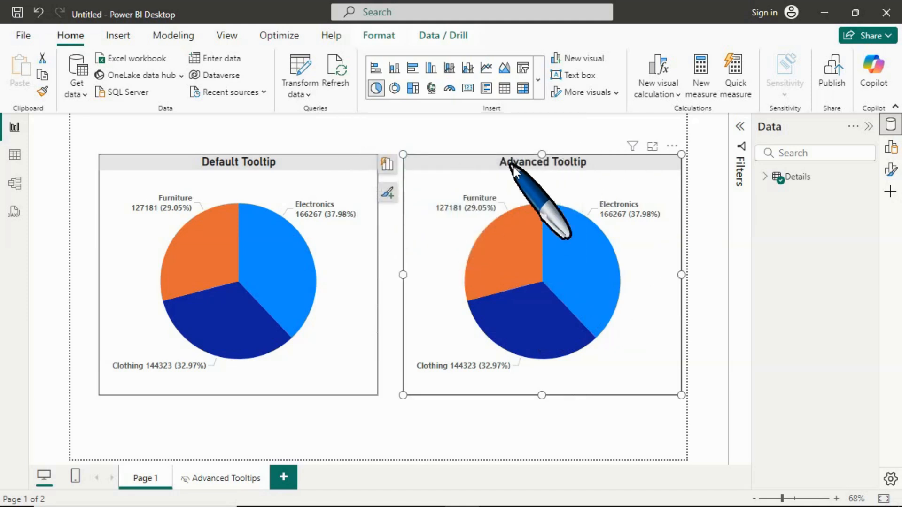
{"action": "left_click", "coordinate": [493, 137]}
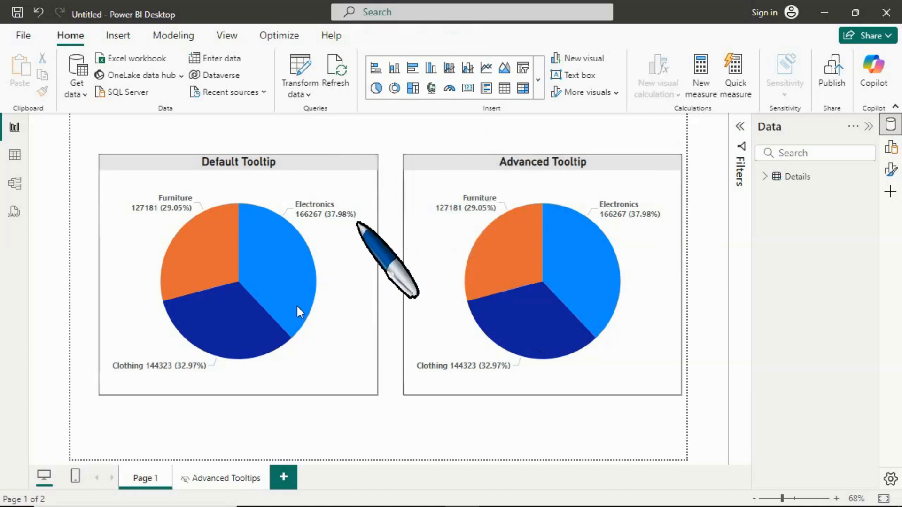
Add a new report page and place an empty pie chart on it.
{"action": "left_click", "coordinate": [284, 477]}
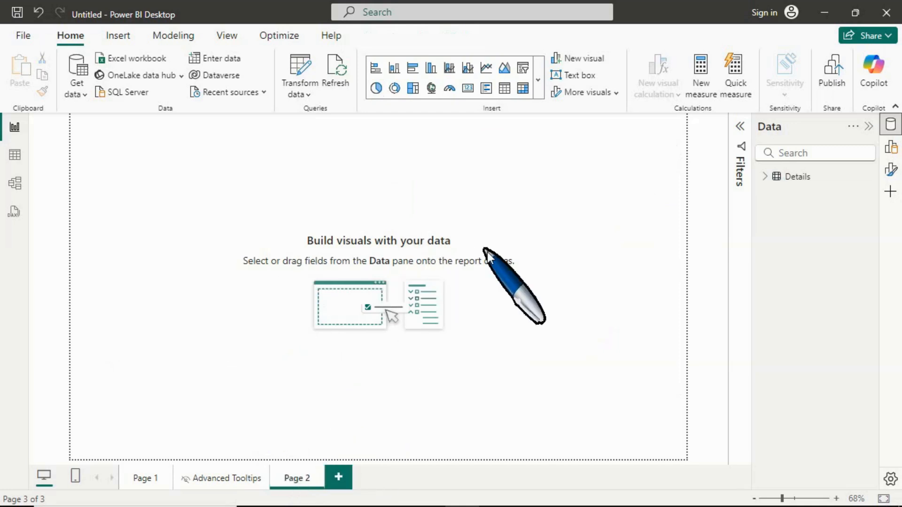
{"action": "left_click", "coordinate": [895, 147]}
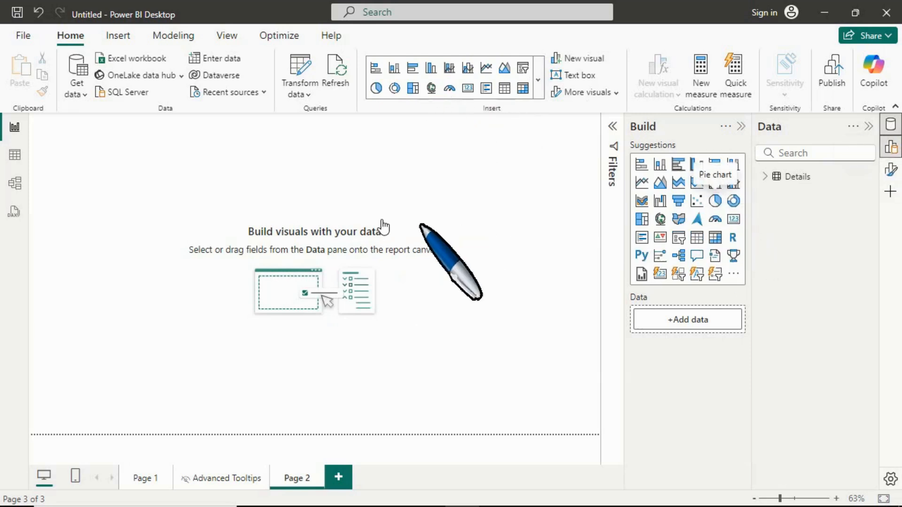
{"action": "left_click_drag", "start_coordinate": [125, 135], "coordinate": [143, 187]}
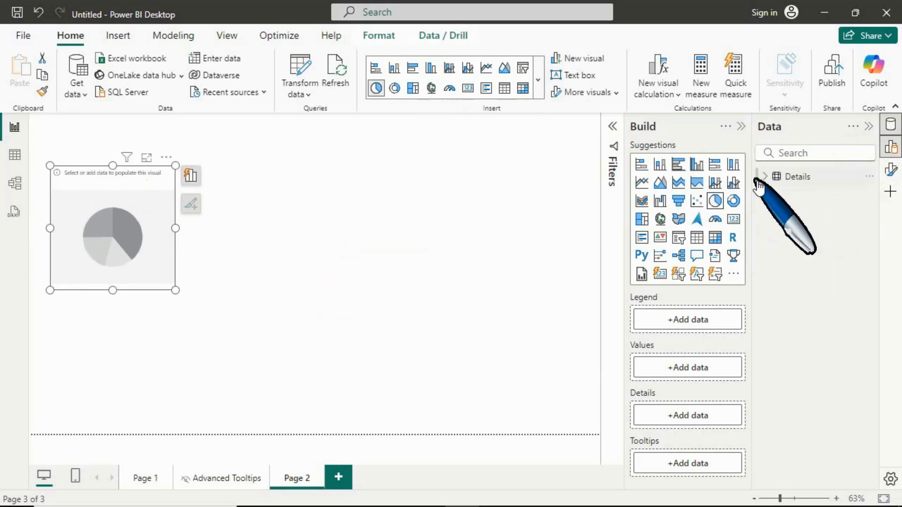
Assign Category from the Details table to the pie chart's legend and Amount to its values.
{"action": "left_click", "coordinate": [774, 177]}
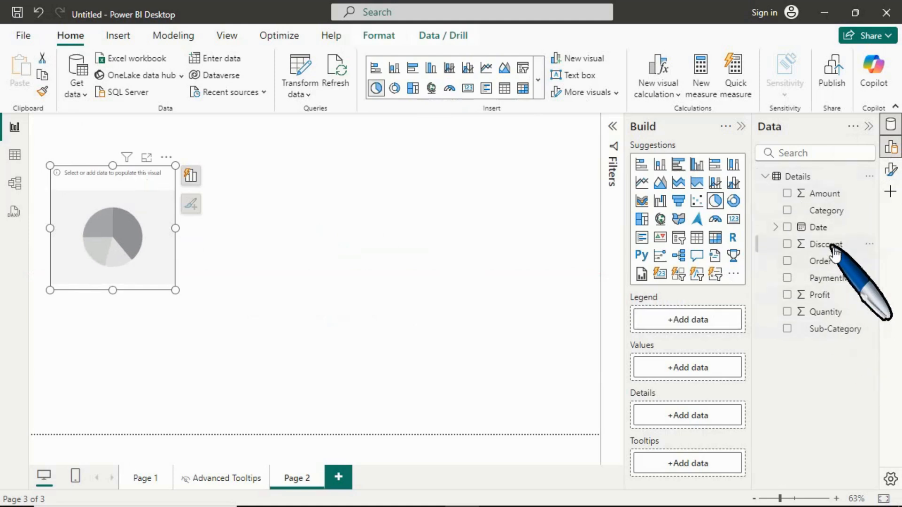
{"action": "left_click_drag", "start_coordinate": [826, 211], "coordinate": [700, 328]}
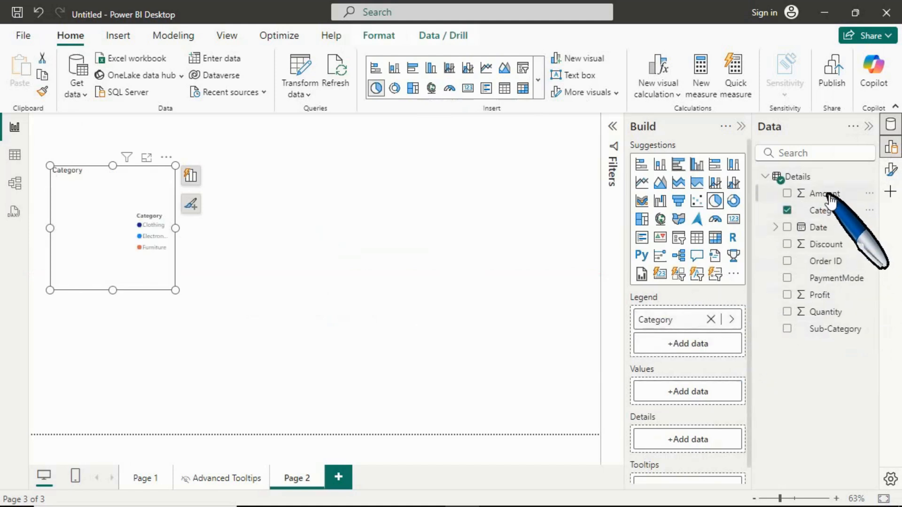
{"action": "left_click_drag", "start_coordinate": [830, 196], "coordinate": [697, 395]}
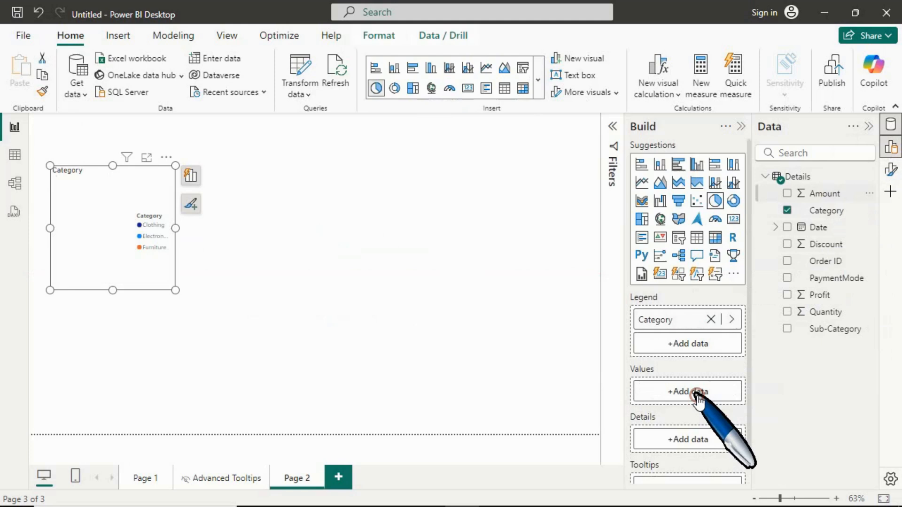
Move the pie chart toward the page centre, enlarge it, and inspect the default tooltips on its slices.
{"action": "left_click_drag", "start_coordinate": [167, 193], "coordinate": [271, 190]}
{"action": "left_click_drag", "start_coordinate": [277, 288], "coordinate": [346, 342]}
{"action": "left_click", "coordinate": [374, 277]}
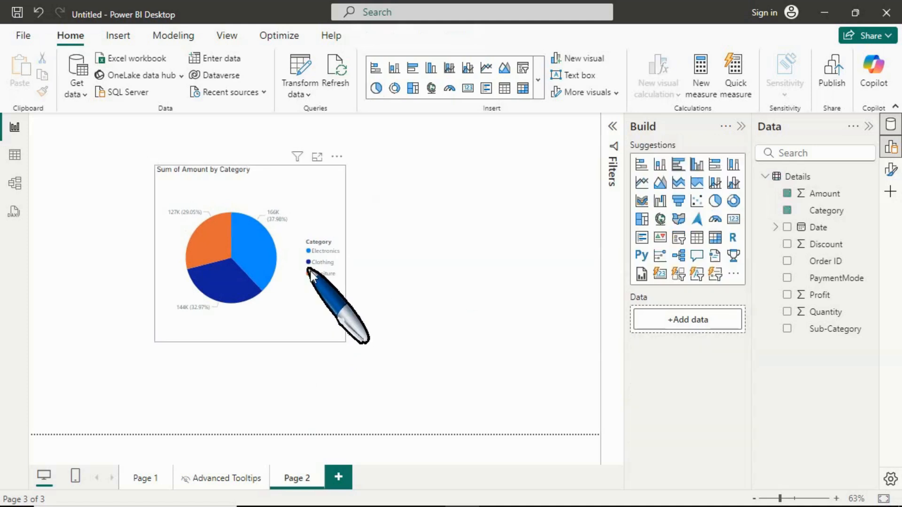
{"action": "mouse_move", "coordinate": [256, 243]}
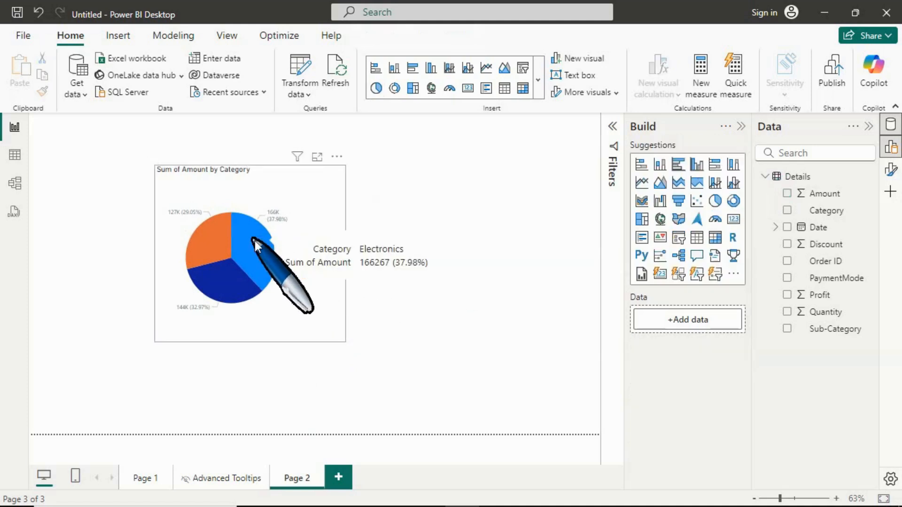
{"action": "mouse_move", "coordinate": [213, 293]}
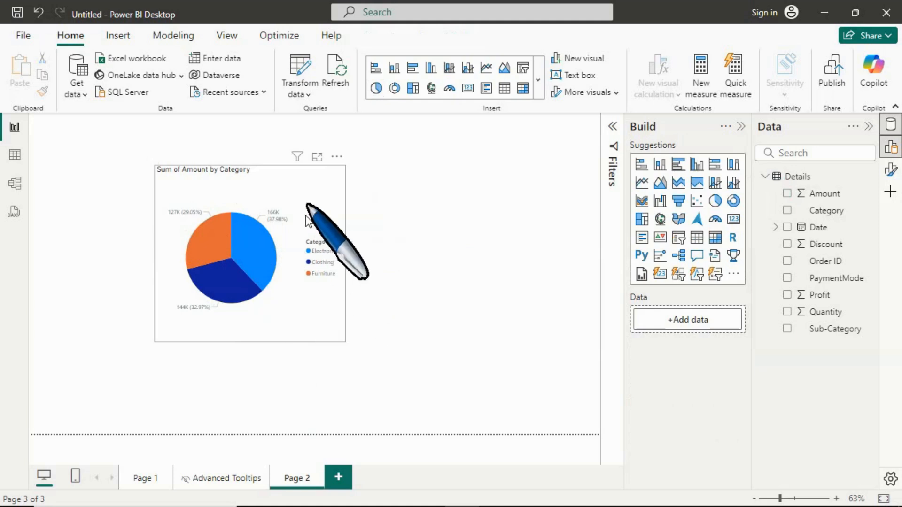
Copy the formatting of the Default Tooltip chart on Page 1 onto the new pie chart on Page 2.
{"action": "left_click", "coordinate": [150, 478]}
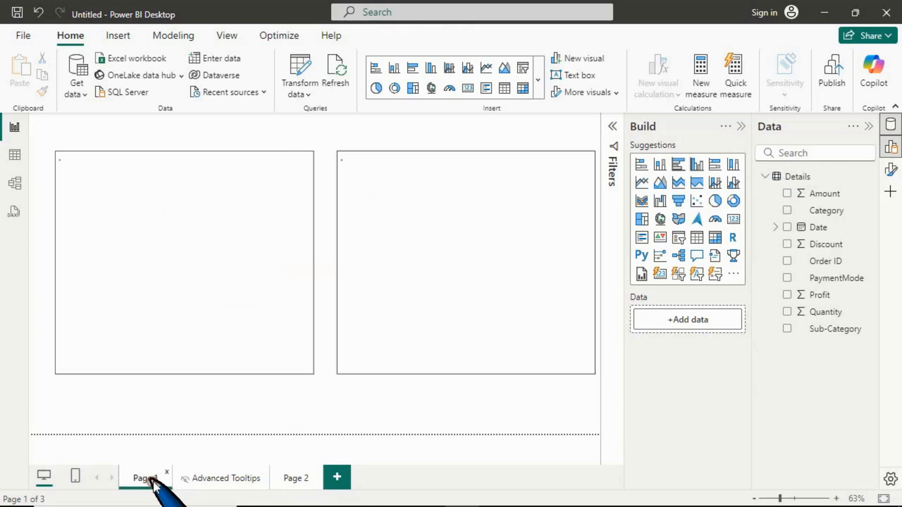
{"action": "left_click", "coordinate": [228, 175]}
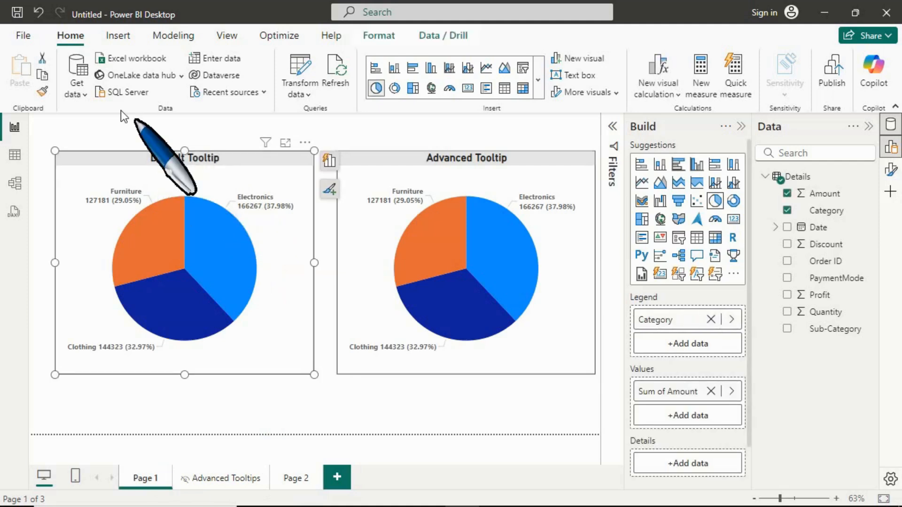
{"action": "left_click", "coordinate": [42, 92]}
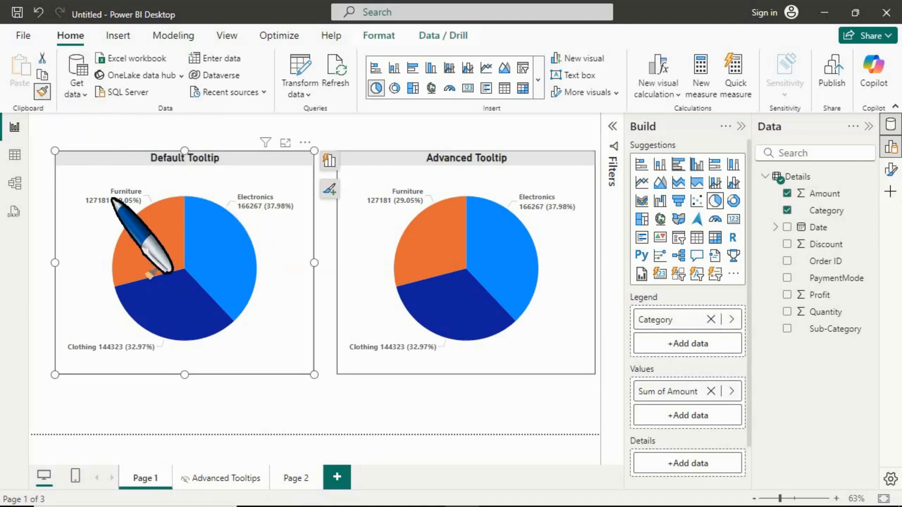
{"action": "left_click", "coordinate": [296, 479]}
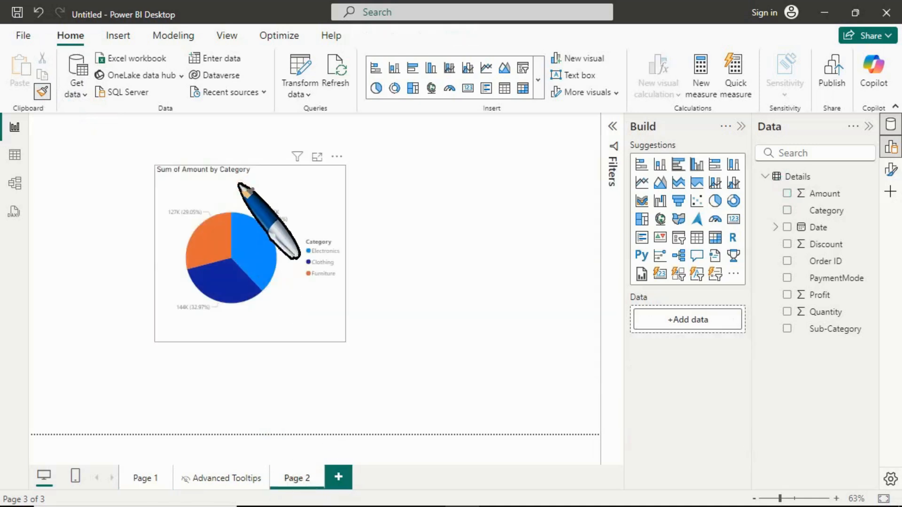
{"action": "left_click", "coordinate": [240, 186]}
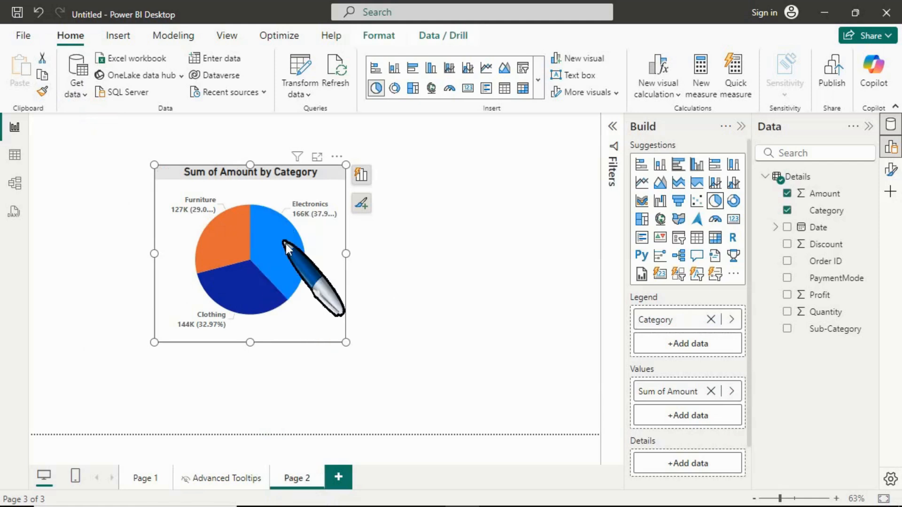
Enlarge the formatted pie chart, move it to the page's left edge, and inspect its slice tooltips.
{"action": "left_click_drag", "start_coordinate": [346, 343], "coordinate": [402, 362]}
{"action": "left_click_drag", "start_coordinate": [393, 195], "coordinate": [277, 190]}
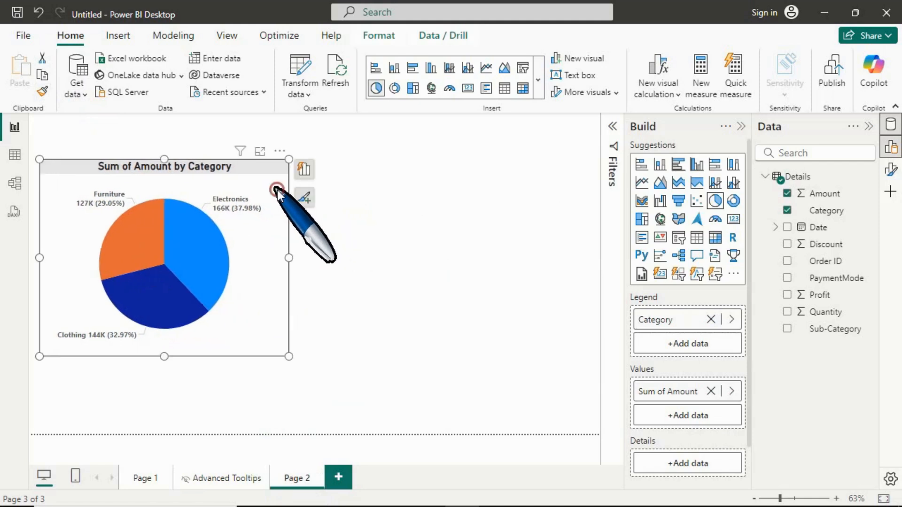
{"action": "mouse_move", "coordinate": [212, 264]}
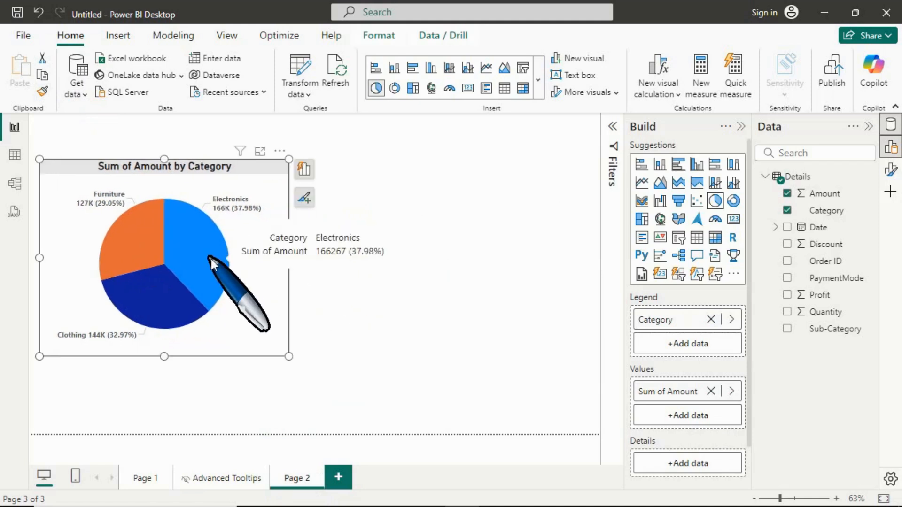
{"action": "mouse_move", "coordinate": [136, 231]}
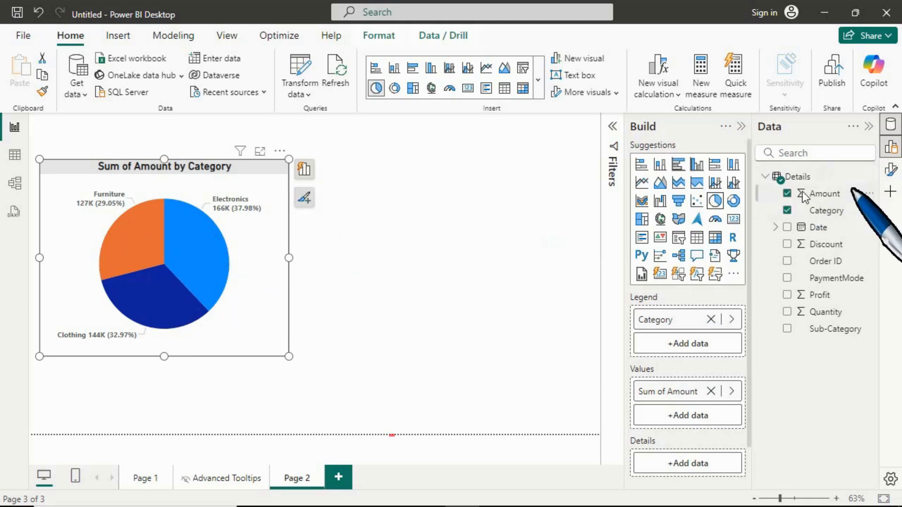
Display the pie chart's general formatting properties, hiding the build and data options.
{"action": "left_click", "coordinate": [891, 170]}
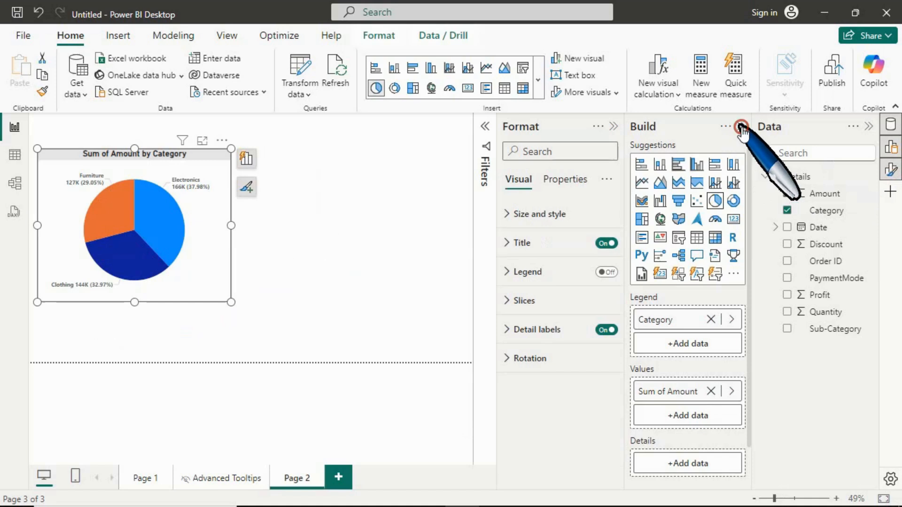
{"action": "left_click", "coordinate": [867, 127]}
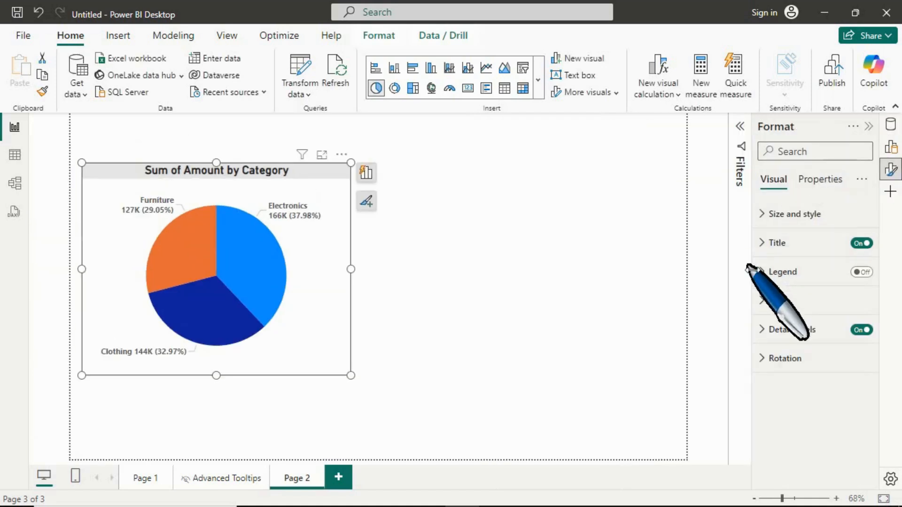
{"action": "left_click", "coordinate": [820, 179]}
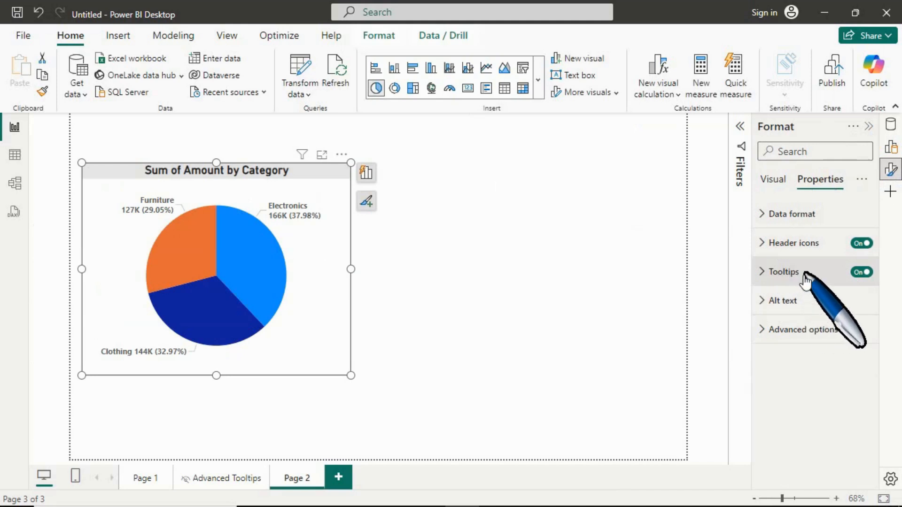
Turn the pie chart's tooltips off and back on, checking the tooltip on the Electronics slice.
{"action": "left_click", "coordinate": [863, 272]}
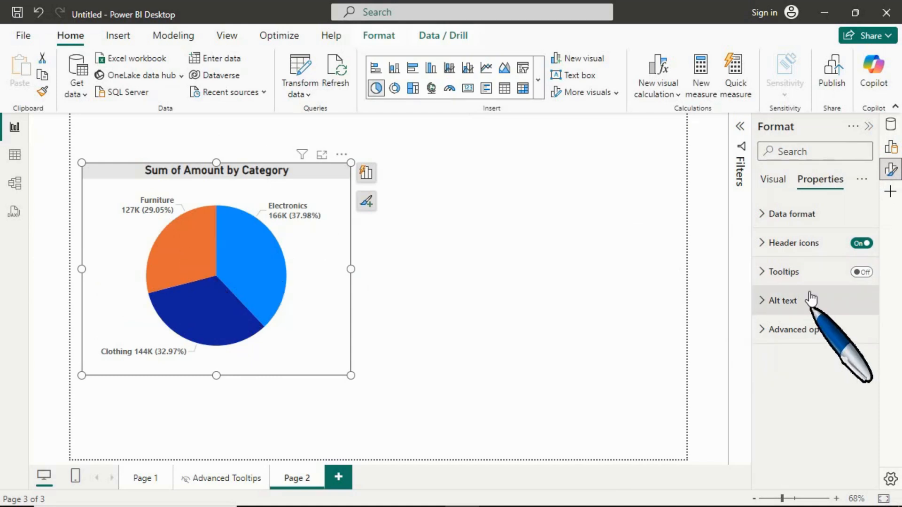
{"action": "left_click", "coordinate": [861, 273]}
{"action": "mouse_move", "coordinate": [255, 281]}
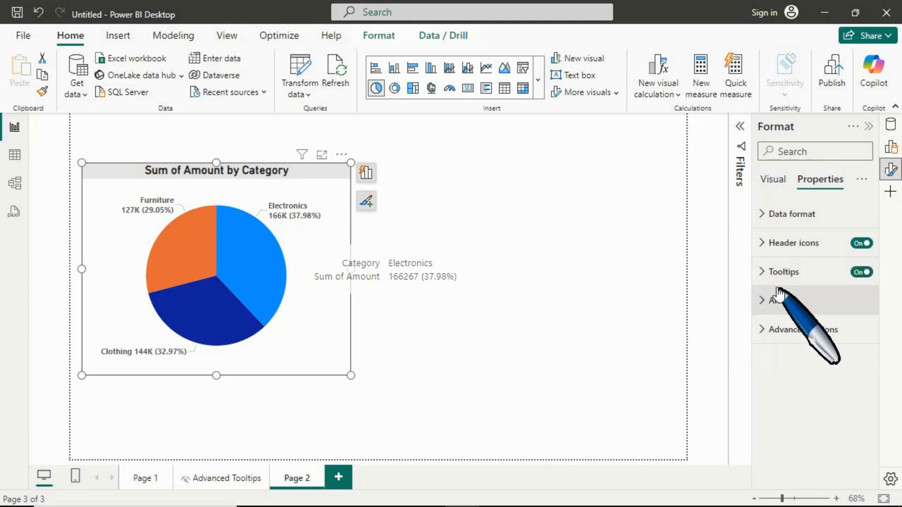
Make the text of the pie chart's tooltip bold.
{"action": "left_click", "coordinate": [770, 272]}
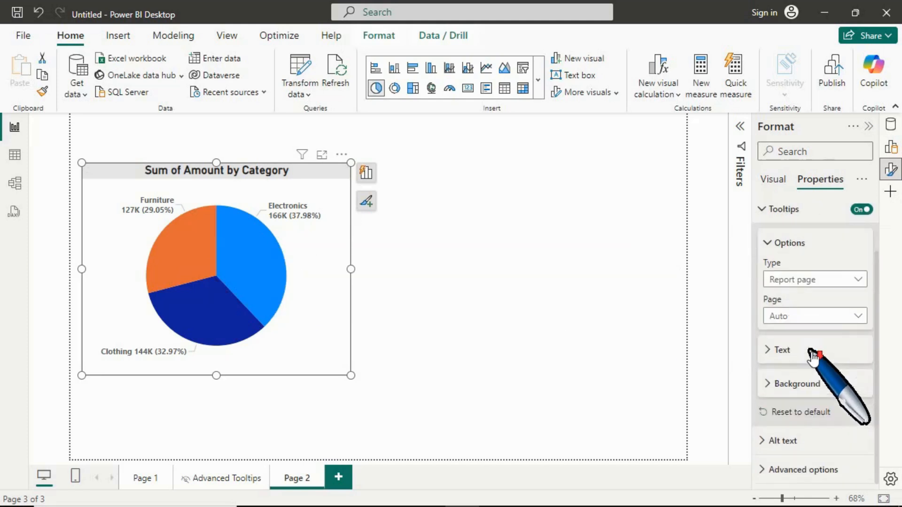
{"action": "left_click", "coordinate": [788, 351]}
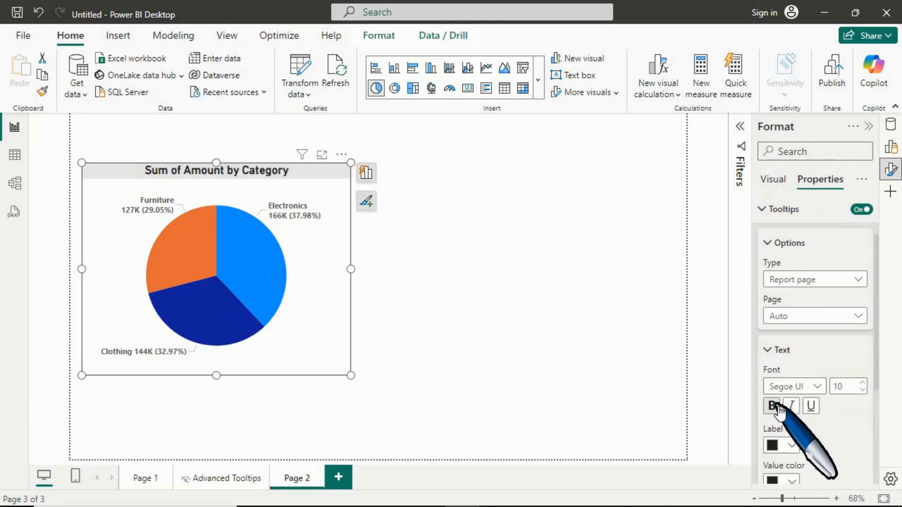
{"action": "scroll", "coordinate": [799, 386], "scroll_direction": "down", "scroll_amount": 2}
{"action": "left_click", "coordinate": [773, 335]}
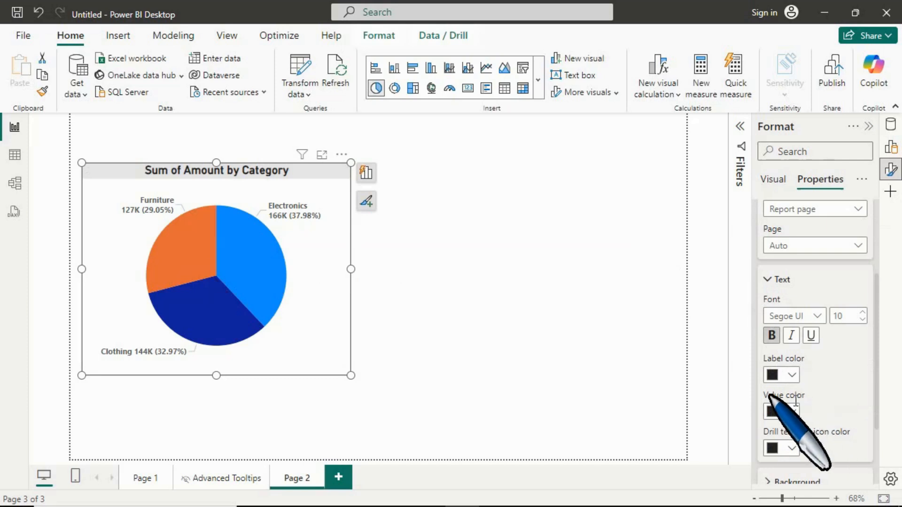
Give the pie chart's tooltip a pink background with 20% transparency and check it on the slices.
{"action": "scroll", "coordinate": [815, 400], "scroll_direction": "down", "scroll_amount": 3}
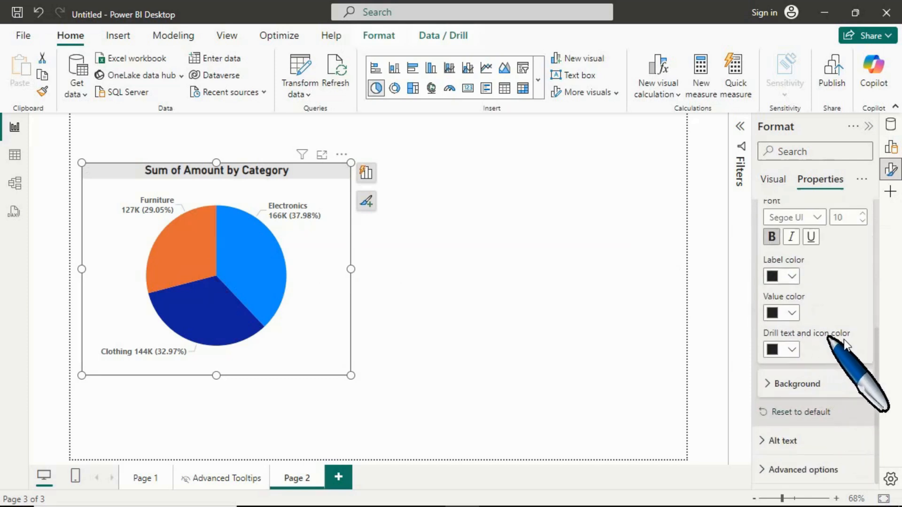
{"action": "left_click", "coordinate": [773, 384]}
{"action": "left_click", "coordinate": [789, 339]}
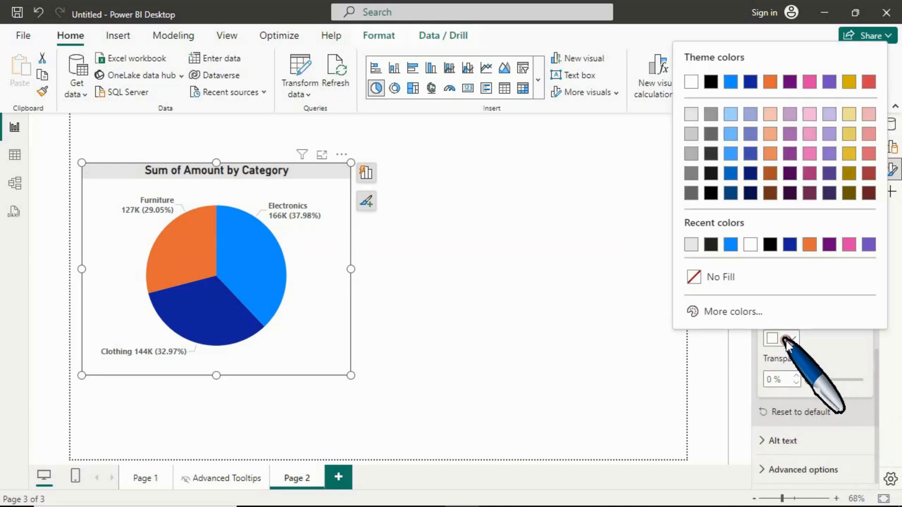
{"action": "left_click", "coordinate": [812, 159]}
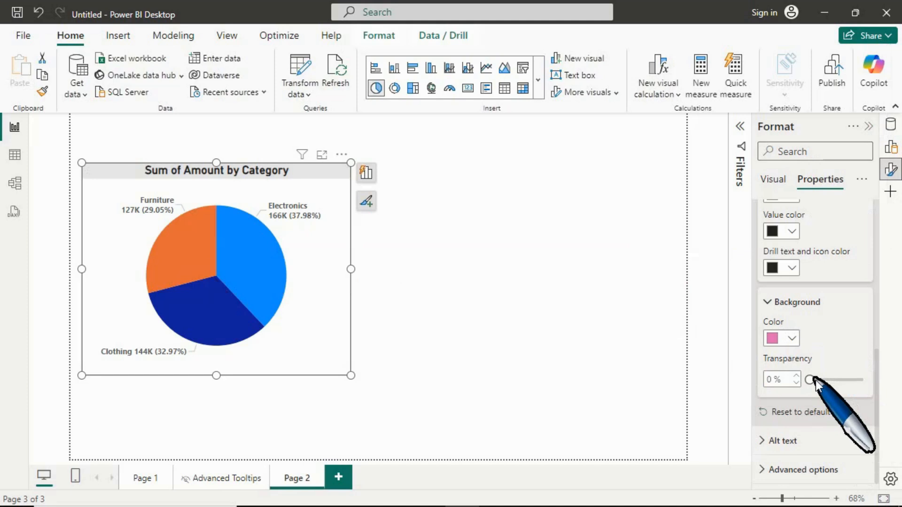
{"action": "mouse_move", "coordinate": [811, 380]}
{"action": "left_mouse_down"}
{"action": "mouse_move", "coordinate": [833, 379]}
{"action": "mouse_move", "coordinate": [822, 379]}
{"action": "left_mouse_up"}
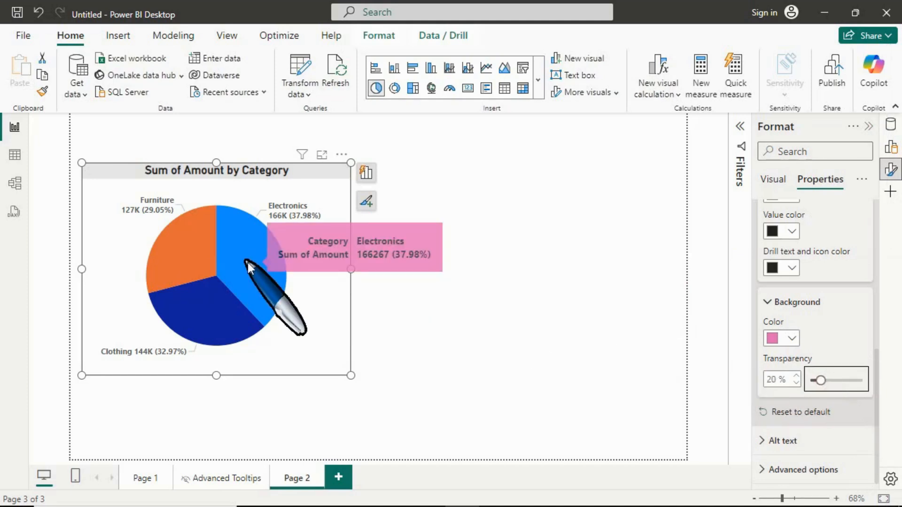
{"action": "mouse_move", "coordinate": [178, 260]}
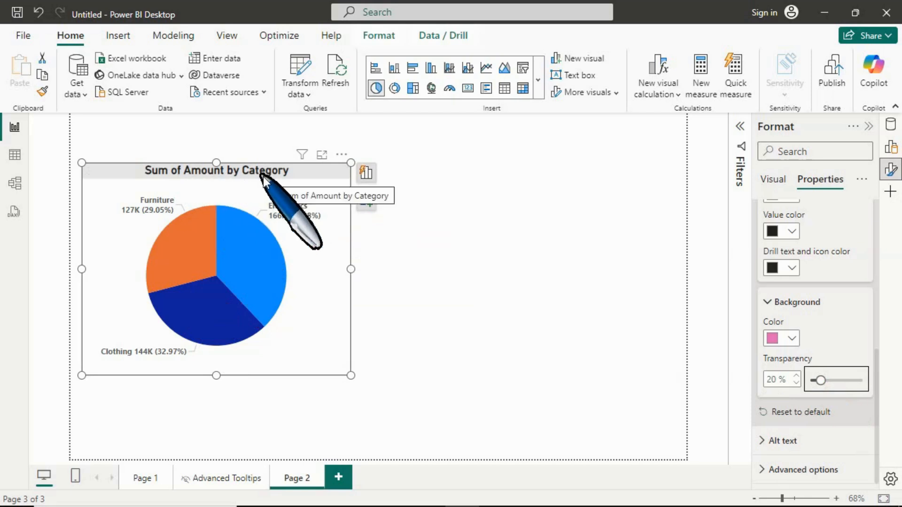
Duplicate the pie chart and place the copy beside the original, aligned with its upper and lower edges.
{"action": "left_click", "coordinate": [422, 197]}
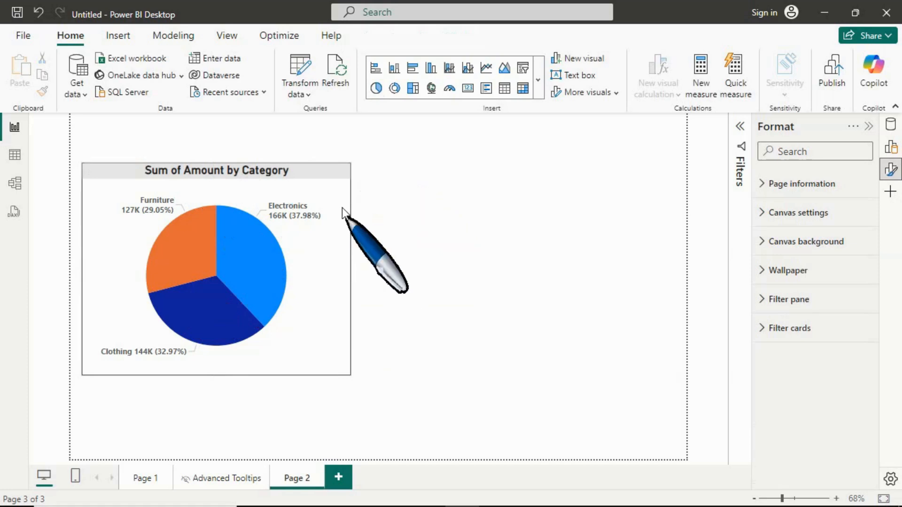
{"action": "left_click", "coordinate": [335, 184]}
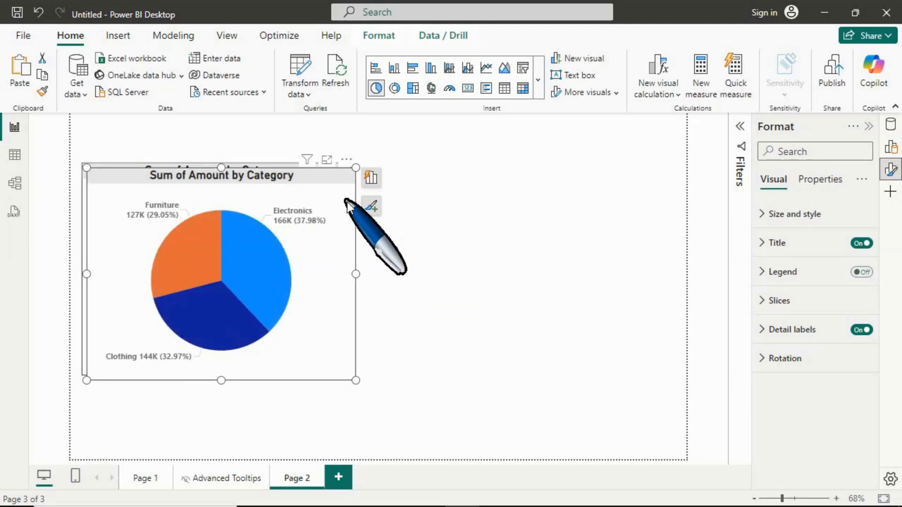
{"action": "left_click_drag", "start_coordinate": [353, 189], "coordinate": [611, 190]}
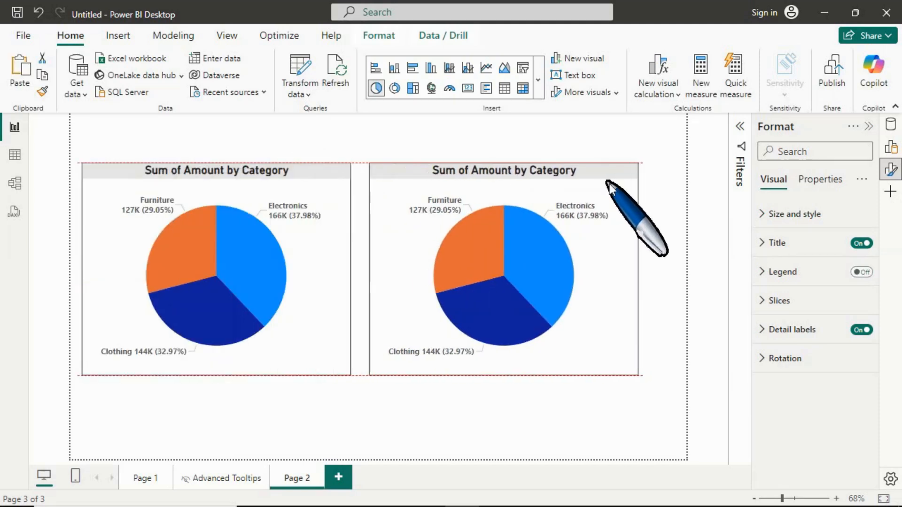
{"action": "left_click", "coordinate": [332, 145]}
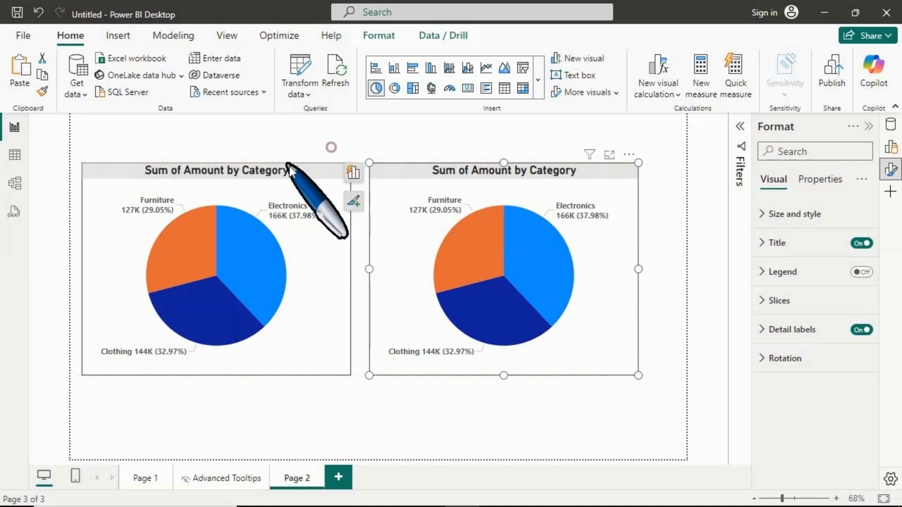
Change the original pie chart's title to Default Tooltip.
{"action": "left_click", "coordinate": [271, 180]}
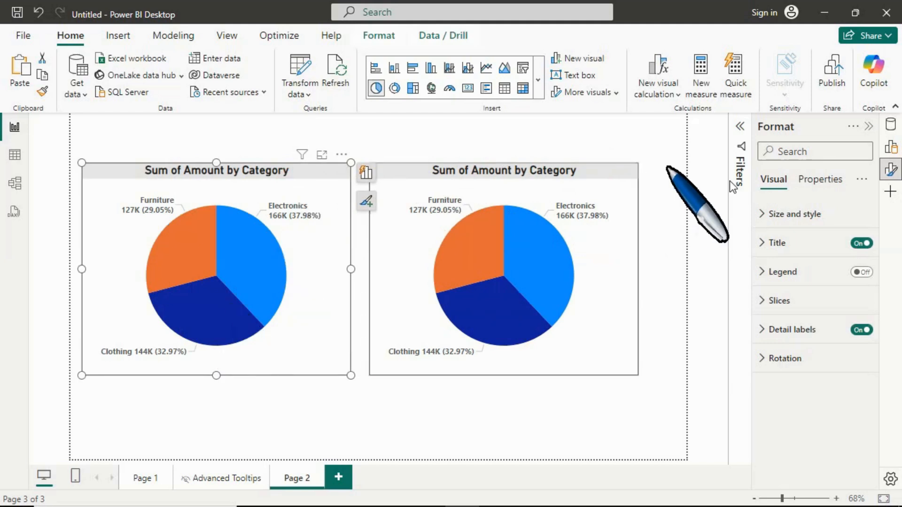
{"action": "left_click", "coordinate": [771, 243]}
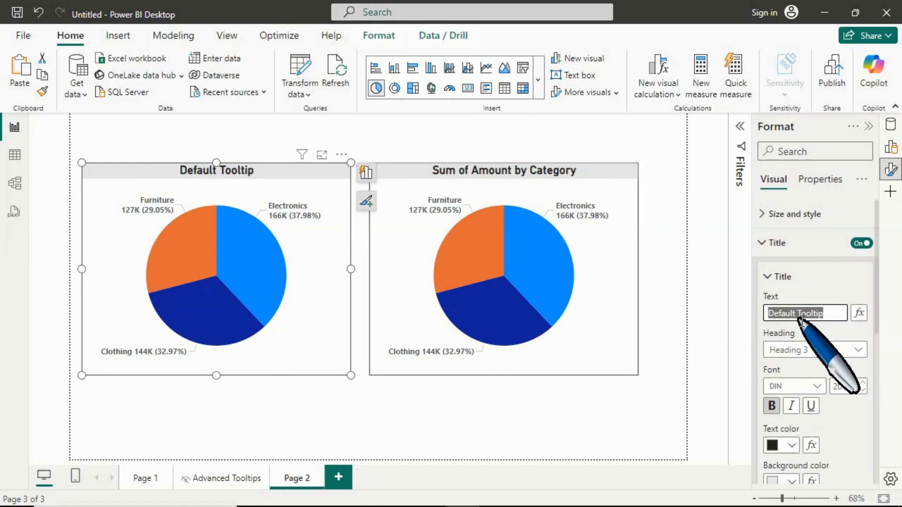
Change the copied pie chart's title to Advanced Tooltip and inspect its Electronics and Clothing slice tooltips.
{"action": "left_click", "coordinate": [604, 195]}
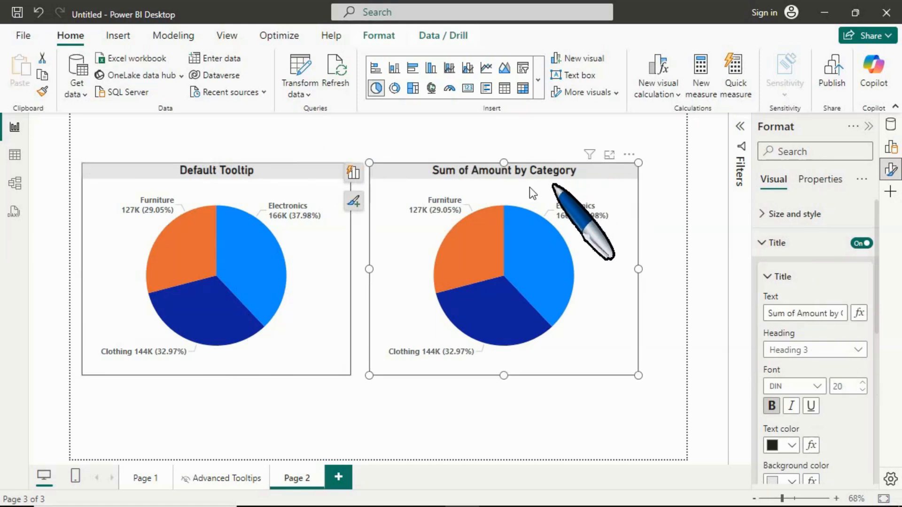
{"action": "left_click", "coordinate": [812, 310]}
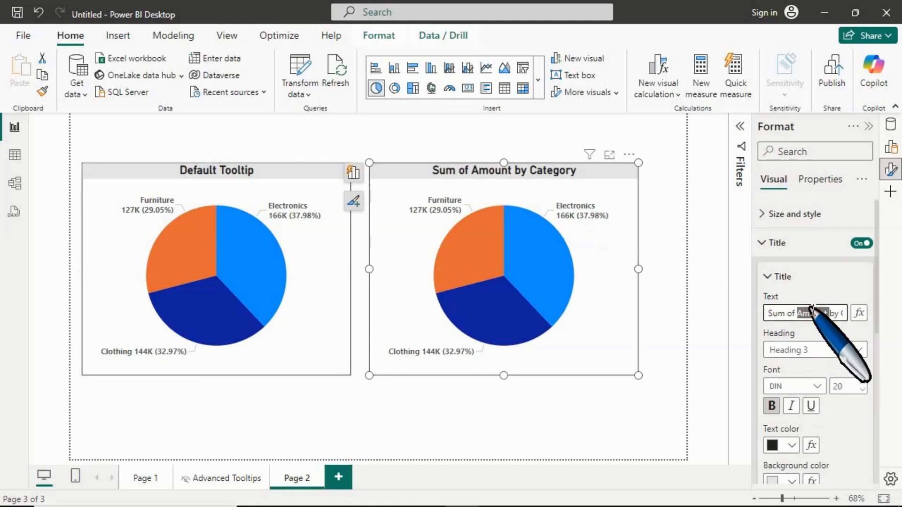
{"action": "left_click", "coordinate": [811, 316]}
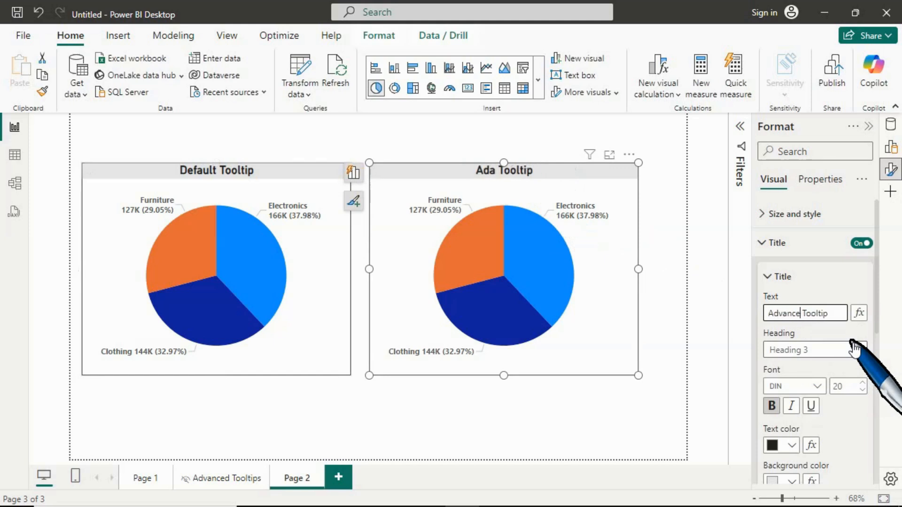
{"action": "left_click", "coordinate": [675, 245]}
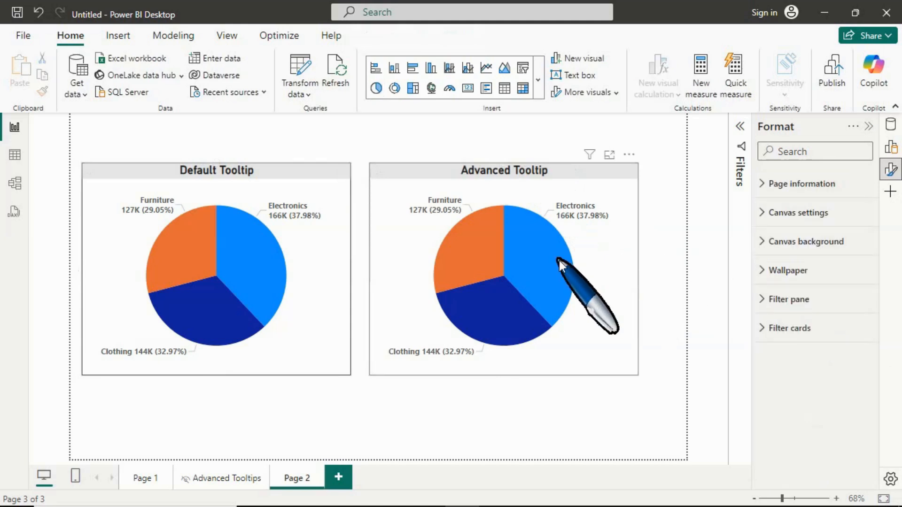
{"action": "mouse_move", "coordinate": [540, 253]}
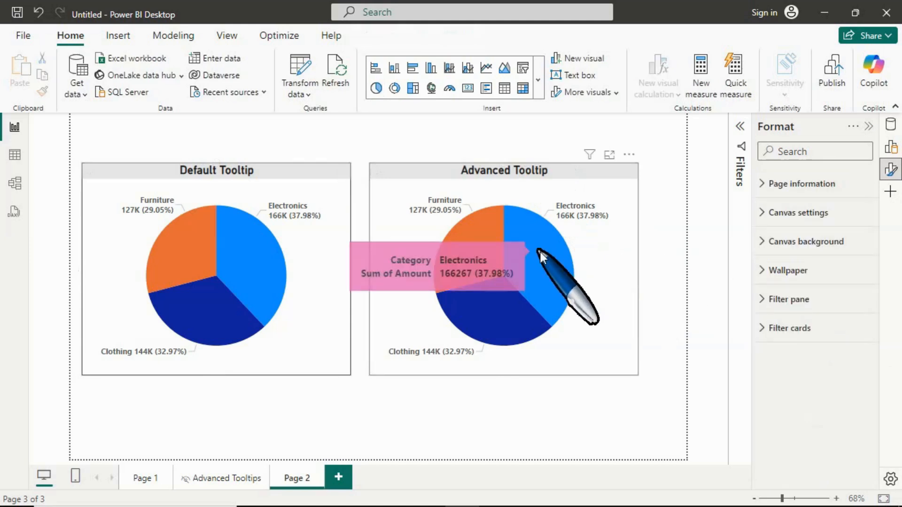
{"action": "mouse_move", "coordinate": [486, 317]}
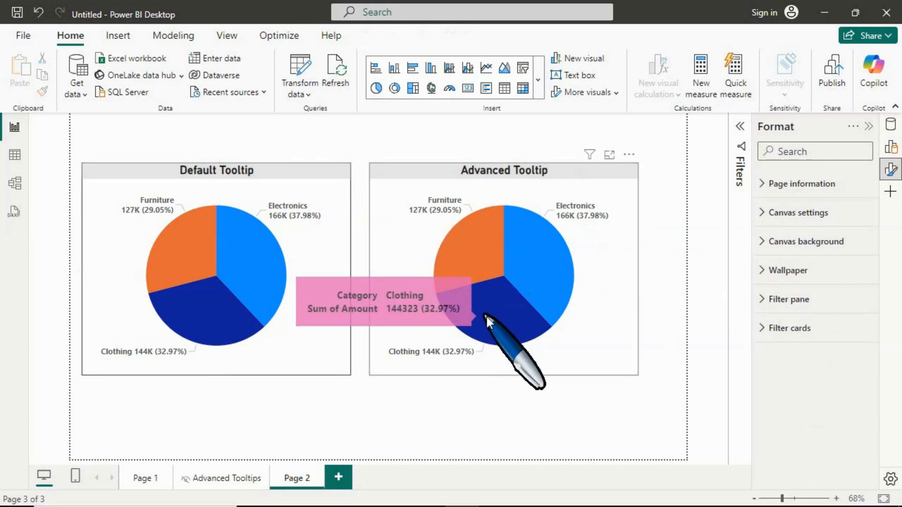
{"action": "mouse_move", "coordinate": [511, 230]}
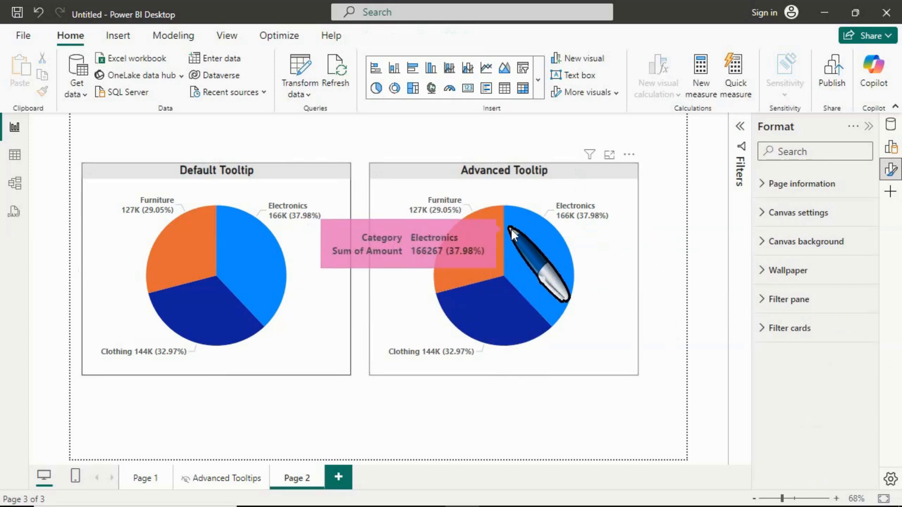
Add a new report page and name it Advanced Tooltips 2, based on the existing tooltip page's name.
{"action": "left_click", "coordinate": [339, 478]}
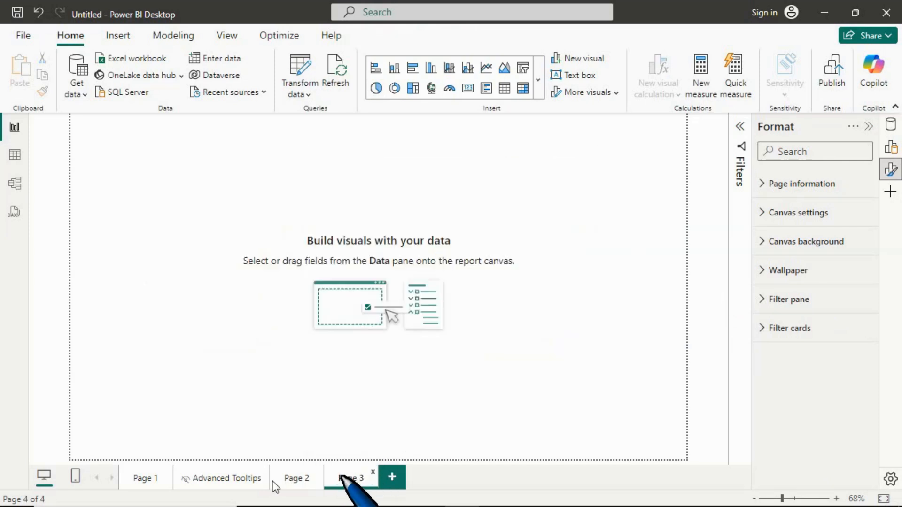
{"action": "left_click", "coordinate": [224, 477]}
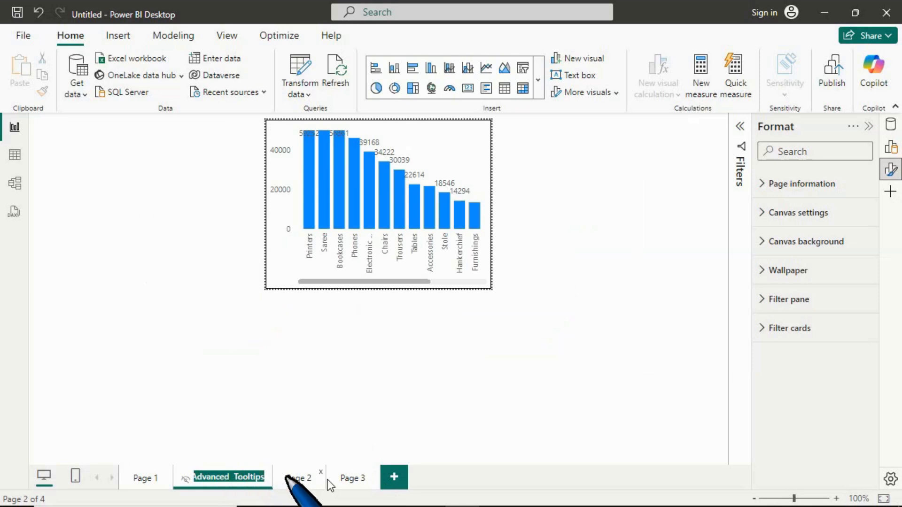
{"action": "left_click", "coordinate": [350, 479]}
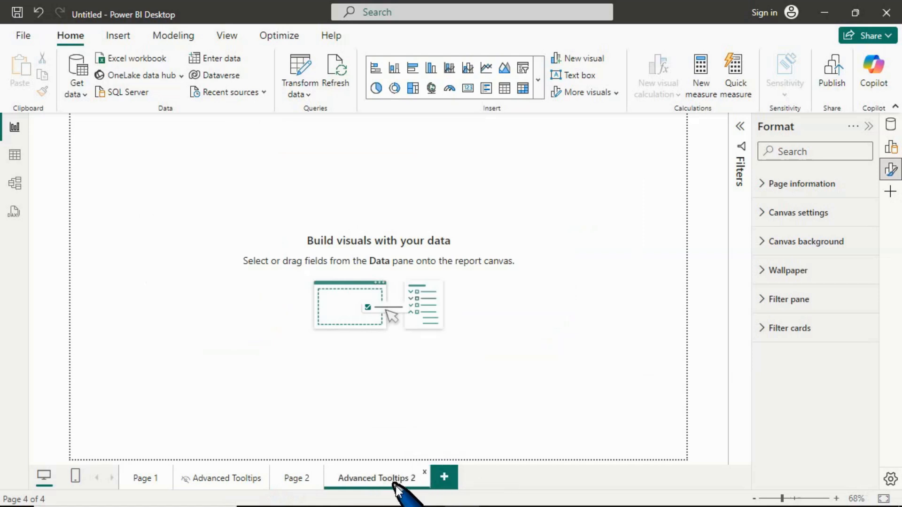
Examine the existing Advanced Tooltips page and how its column chart appears as a tooltip on Page 1's pie chart.
{"action": "left_click", "coordinate": [214, 479]}
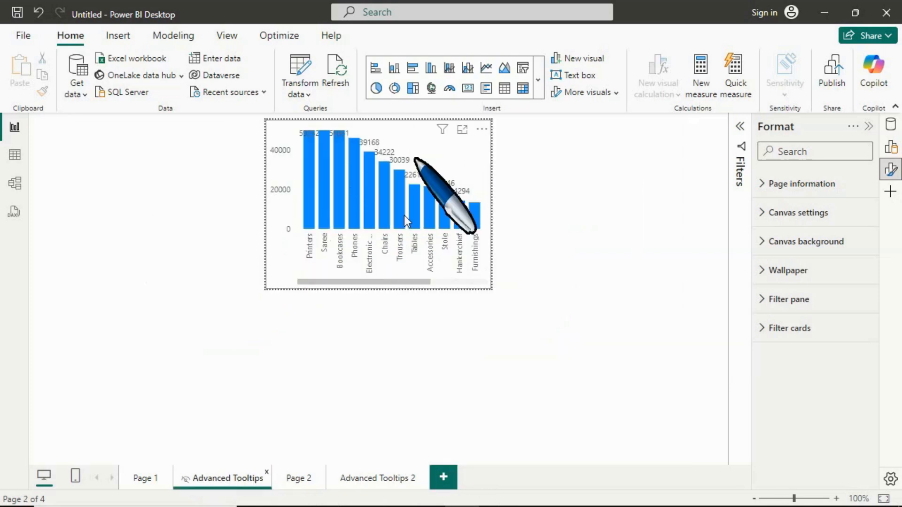
{"action": "left_click", "coordinate": [146, 479]}
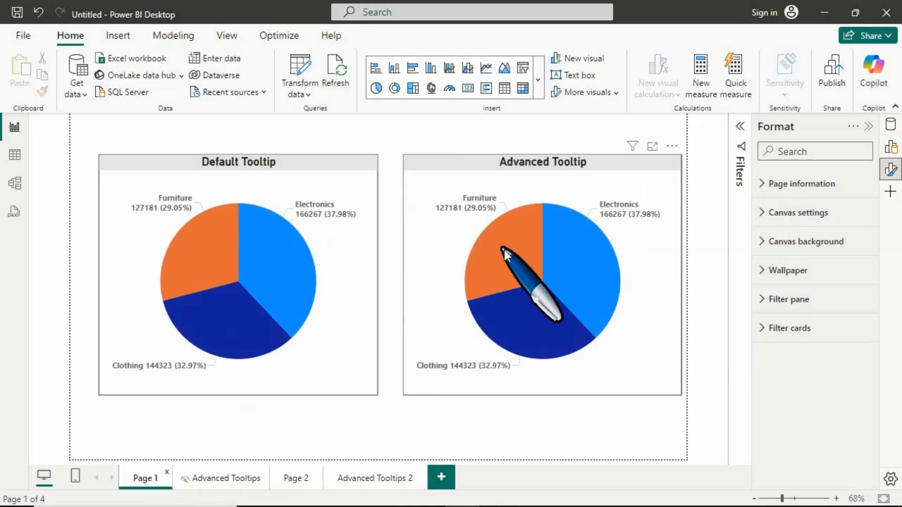
{"action": "mouse_move", "coordinate": [504, 251]}
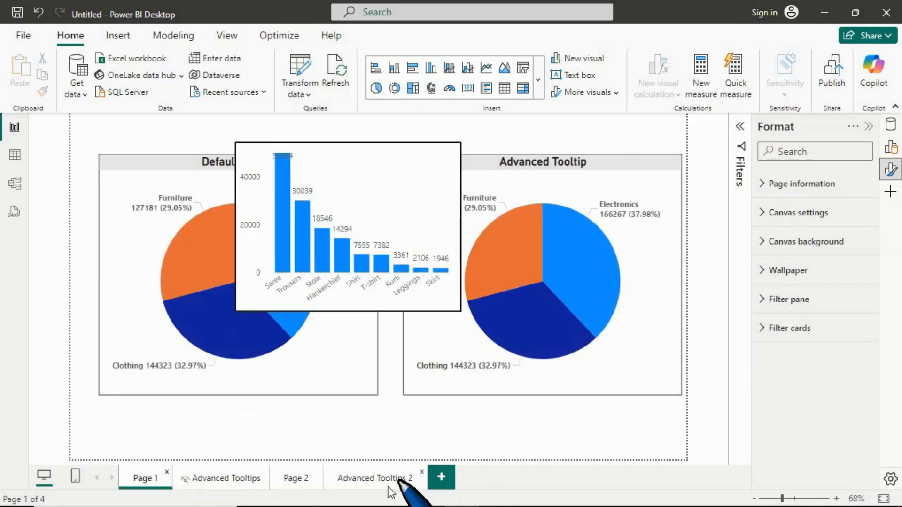
Insert a clustered column chart on the Advanced Tooltips 2 page, move it toward the middle, and display the data fields.
{"action": "left_click", "coordinate": [352, 484]}
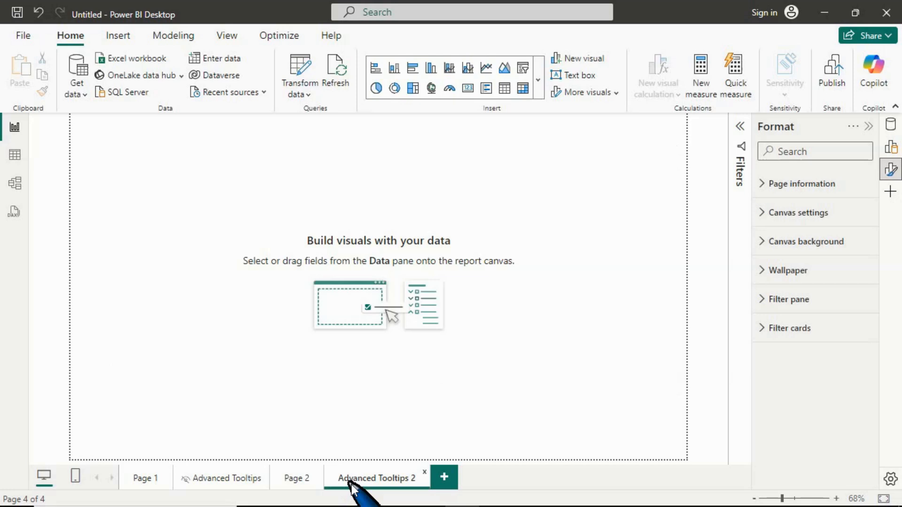
{"action": "left_click", "coordinate": [894, 151]}
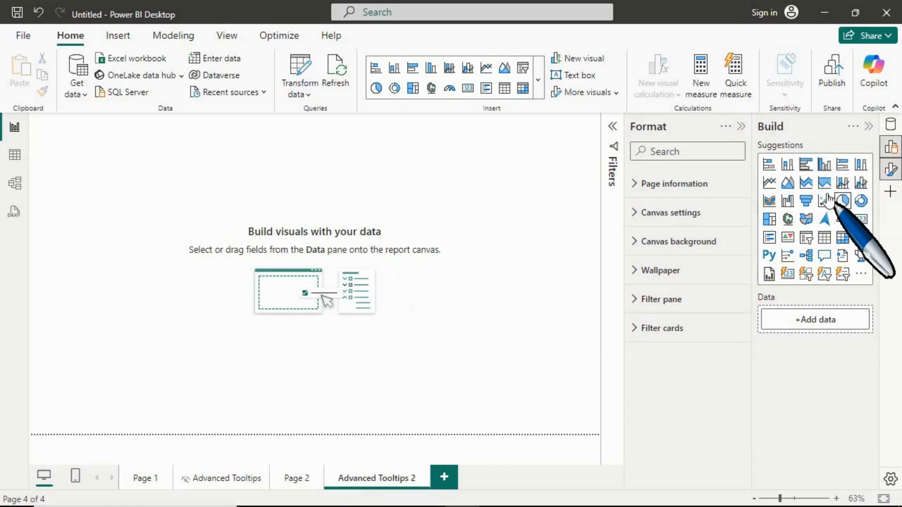
{"action": "left_click", "coordinate": [827, 166]}
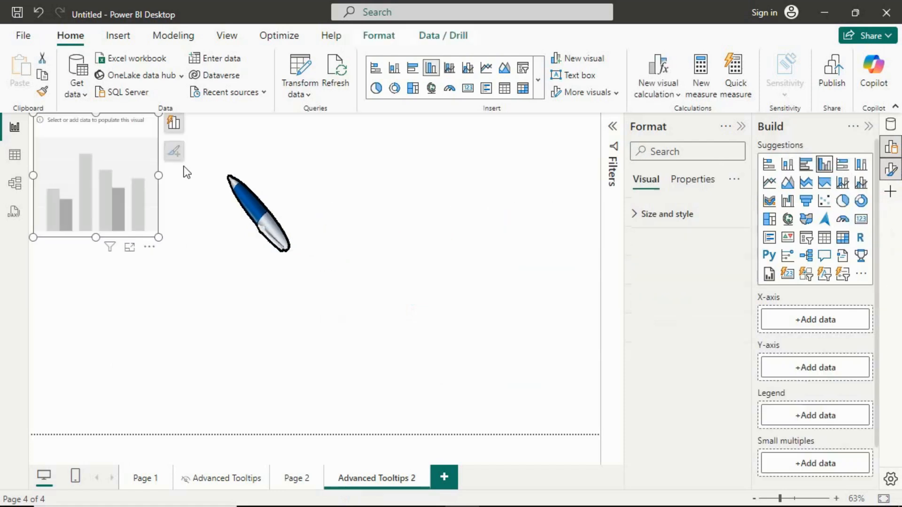
{"action": "left_click_drag", "start_coordinate": [172, 168], "coordinate": [359, 214]}
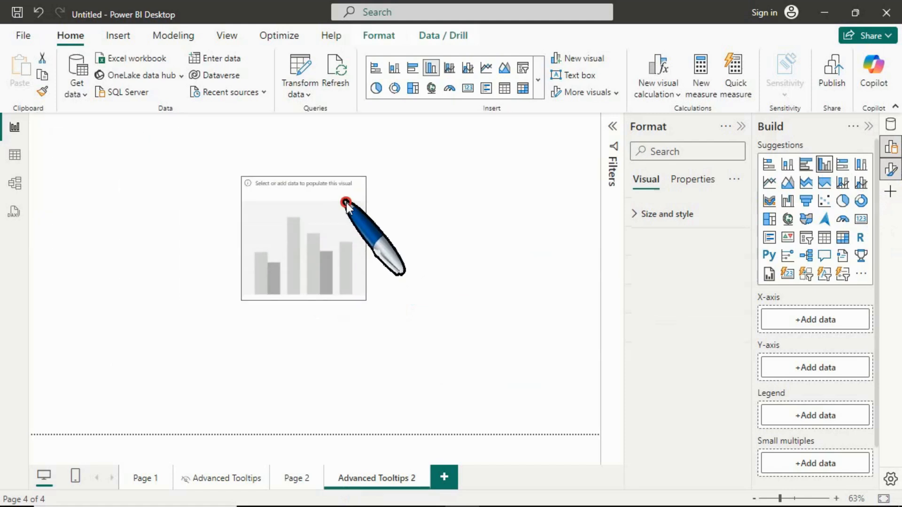
{"action": "left_click", "coordinate": [891, 127]}
{"action": "left_click", "coordinate": [614, 126]}
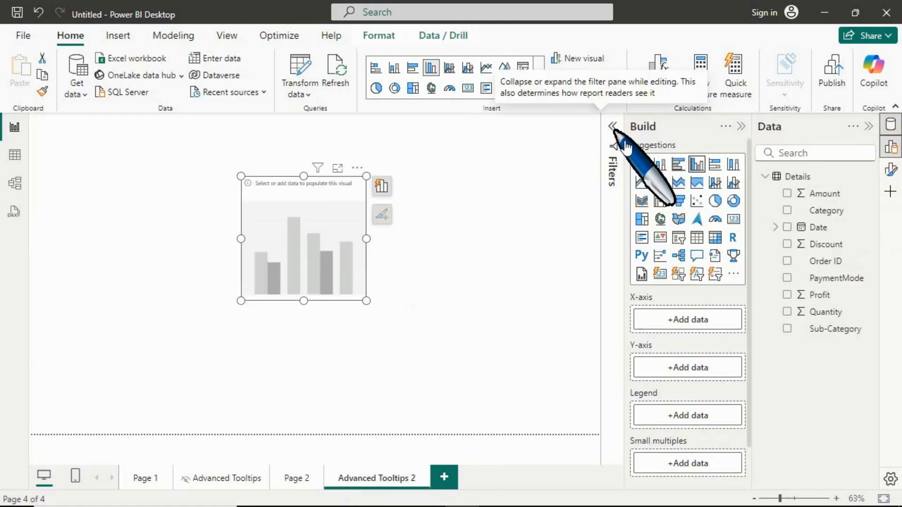
Plot Amount on the Y-axis by Sub-Category on the X-axis in the column chart, and shift the chart up and left.
{"action": "left_click", "coordinate": [788, 329]}
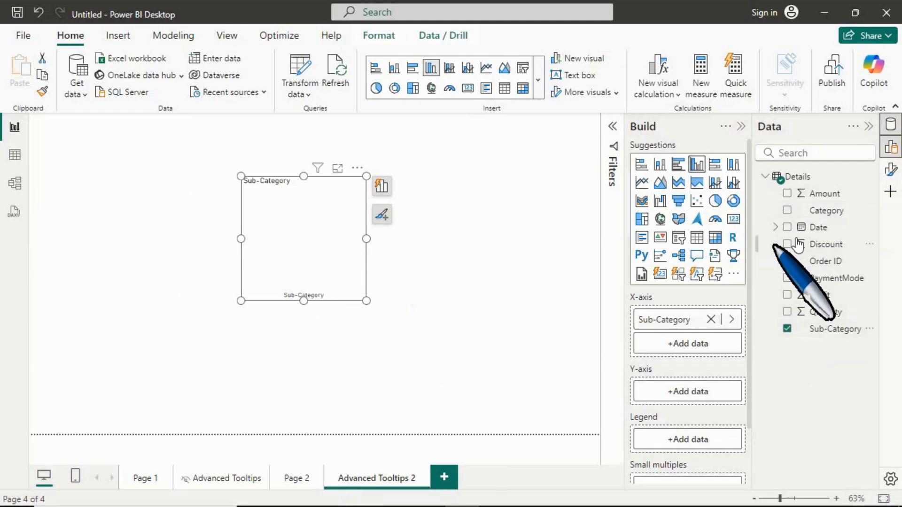
{"action": "left_click_drag", "start_coordinate": [818, 194], "coordinate": [691, 389]}
{"action": "left_click_drag", "start_coordinate": [335, 215], "coordinate": [281, 194]}
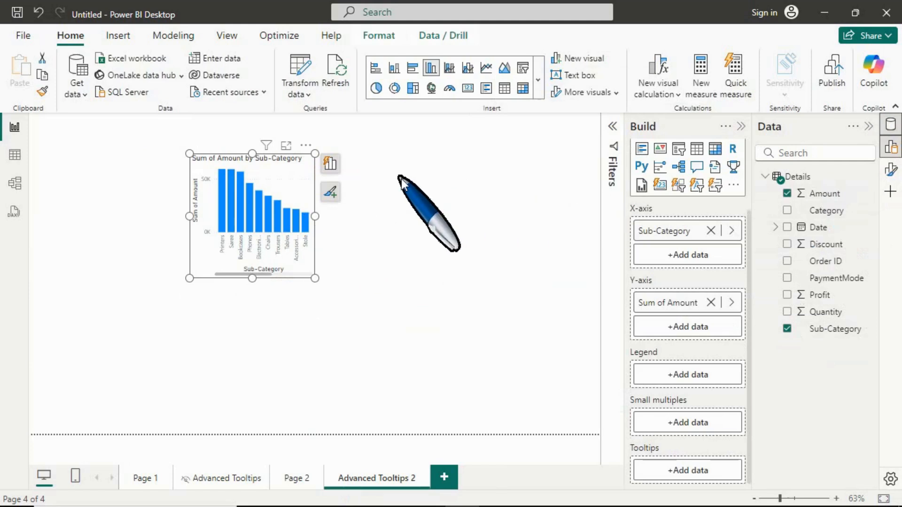
Set the Advanced Tooltips 2 page's page type to Tooltip, and hide the visual-building and data field panes.
{"action": "left_click", "coordinate": [464, 176]}
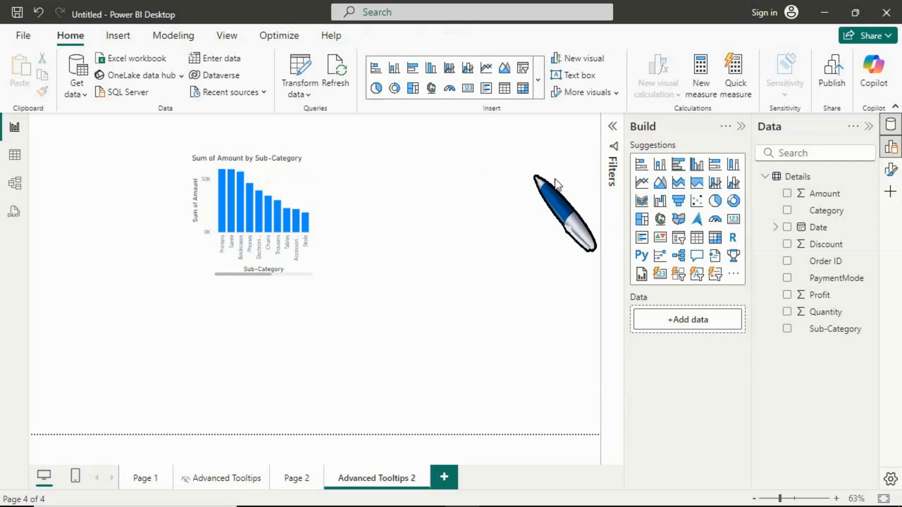
{"action": "left_click", "coordinate": [893, 172]}
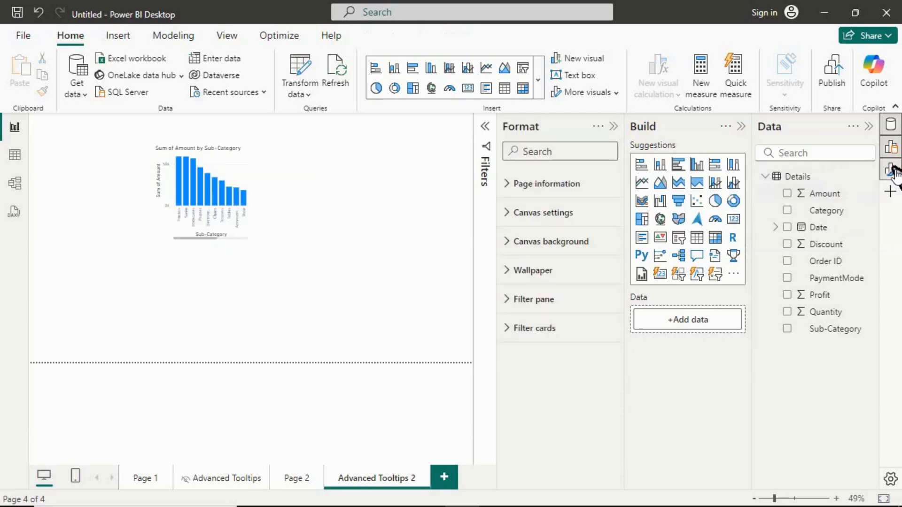
{"action": "left_click", "coordinate": [528, 179]}
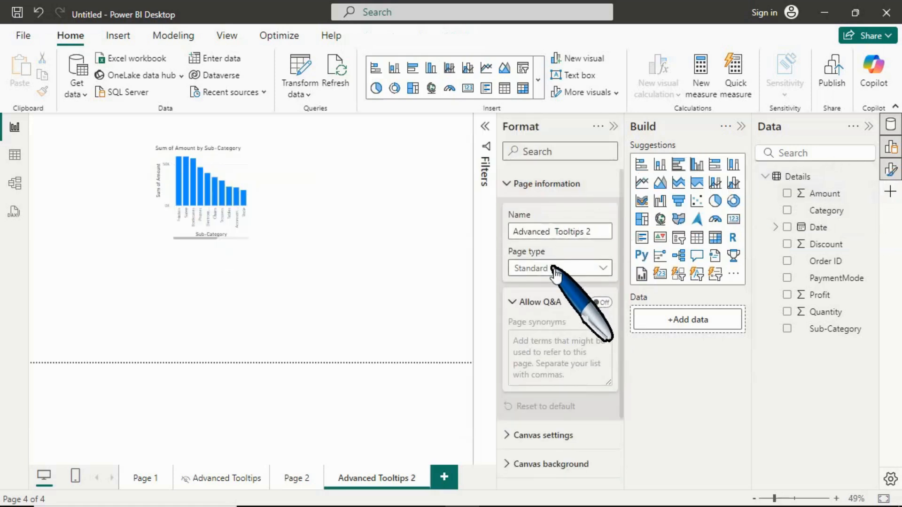
{"action": "left_click", "coordinate": [568, 270]}
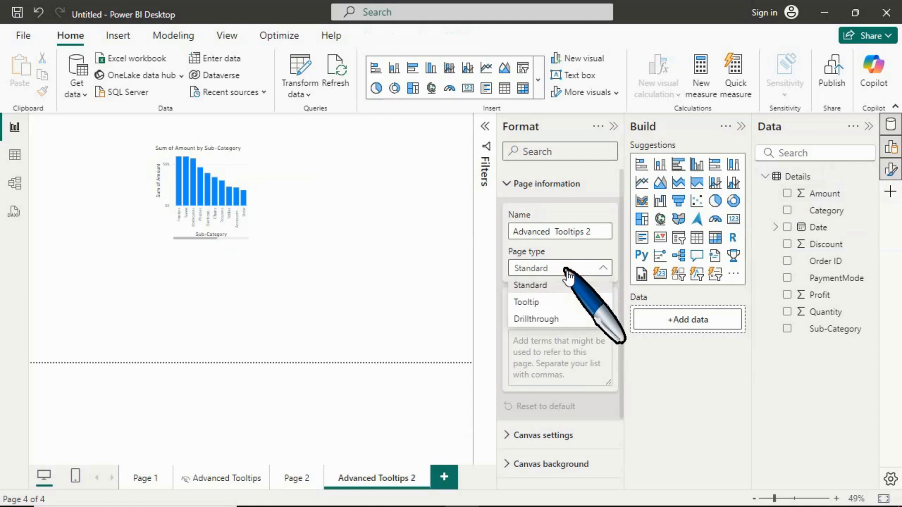
{"action": "left_click", "coordinate": [545, 302]}
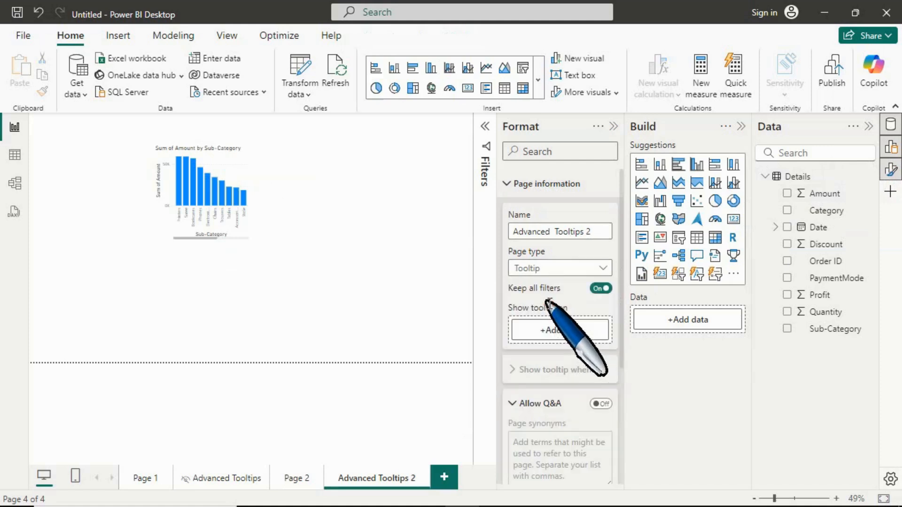
{"action": "left_click", "coordinate": [508, 183]}
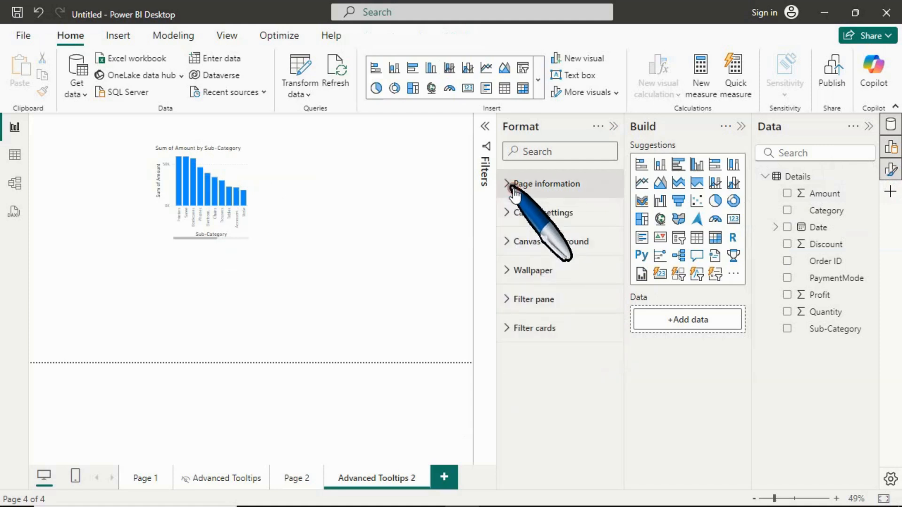
{"action": "left_click", "coordinate": [741, 125]}
{"action": "left_click", "coordinate": [868, 126]}
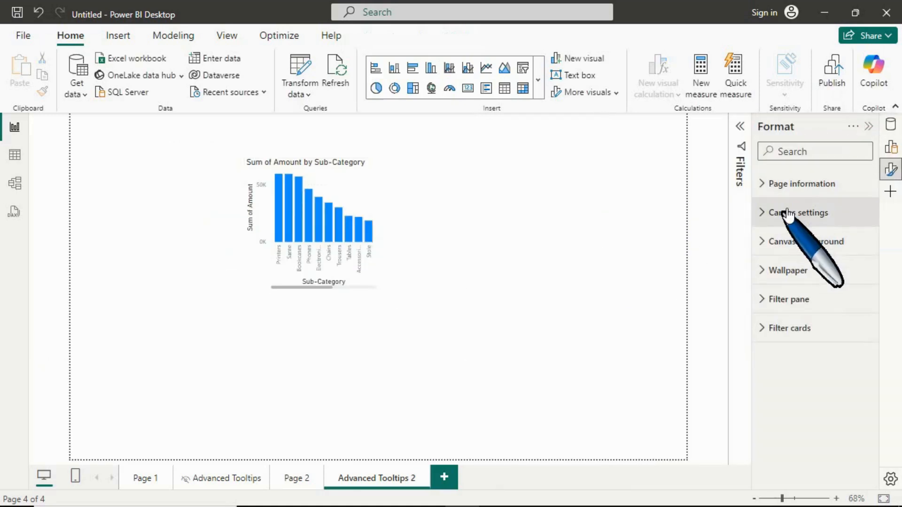
{"action": "left_click", "coordinate": [764, 214]}
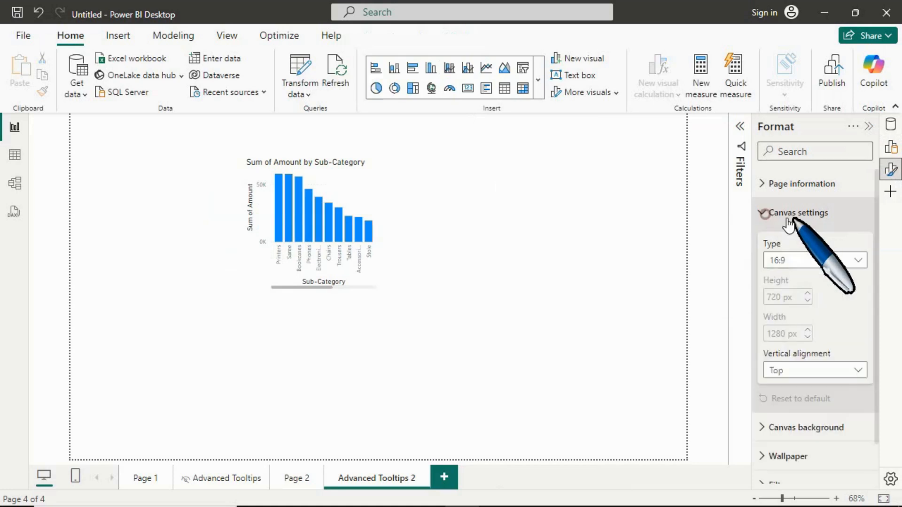
{"action": "left_click", "coordinate": [795, 261]}
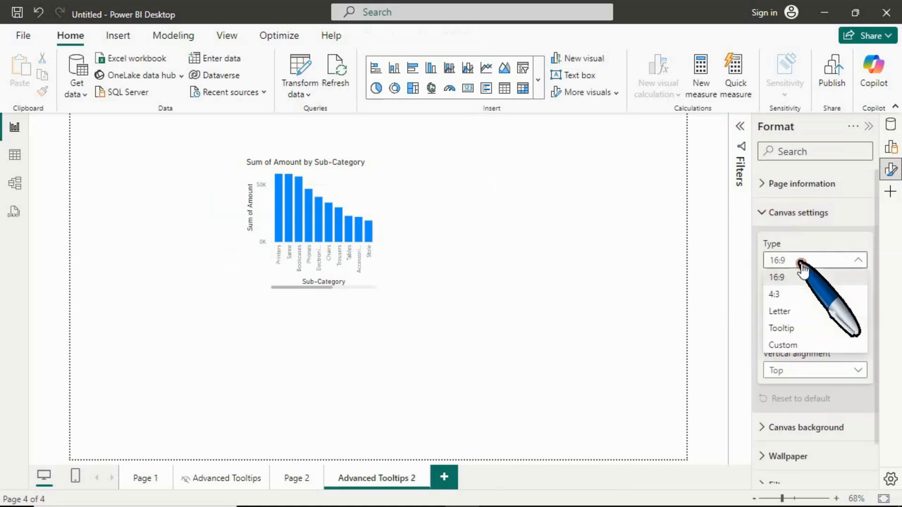
{"action": "left_click", "coordinate": [793, 329]}
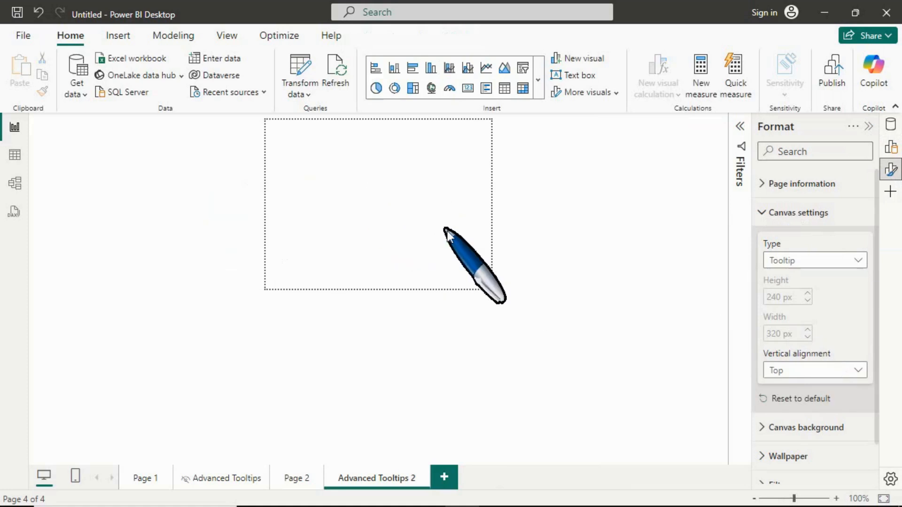
{"action": "left_click", "coordinate": [809, 261]}
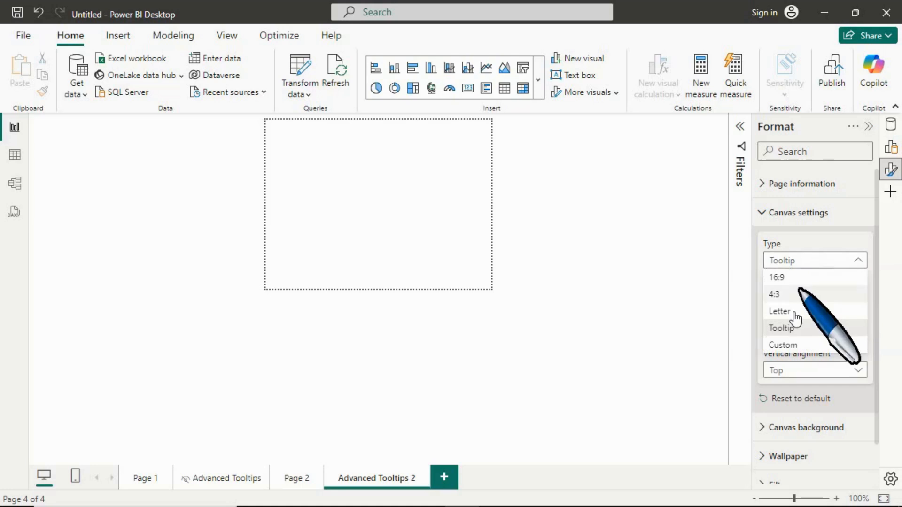
{"action": "left_click", "coordinate": [787, 279]}
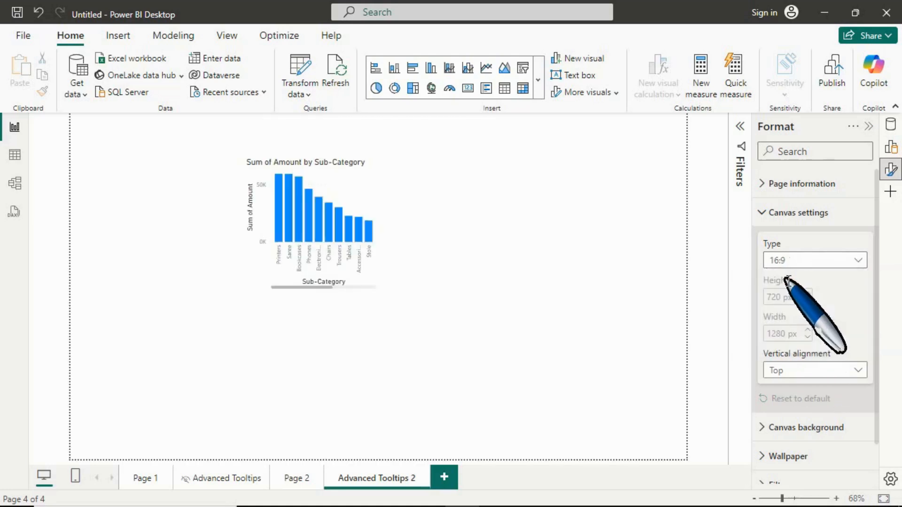
Move the column chart to the page's upper-left corner and set the page's canvas type to Tooltip.
{"action": "left_click", "coordinate": [367, 184]}
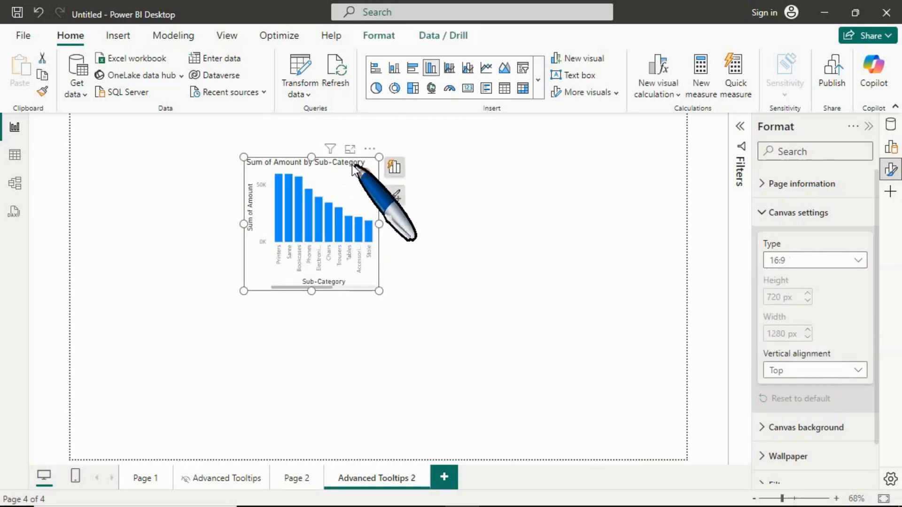
{"action": "left_click_drag", "start_coordinate": [363, 161], "coordinate": [197, 133]}
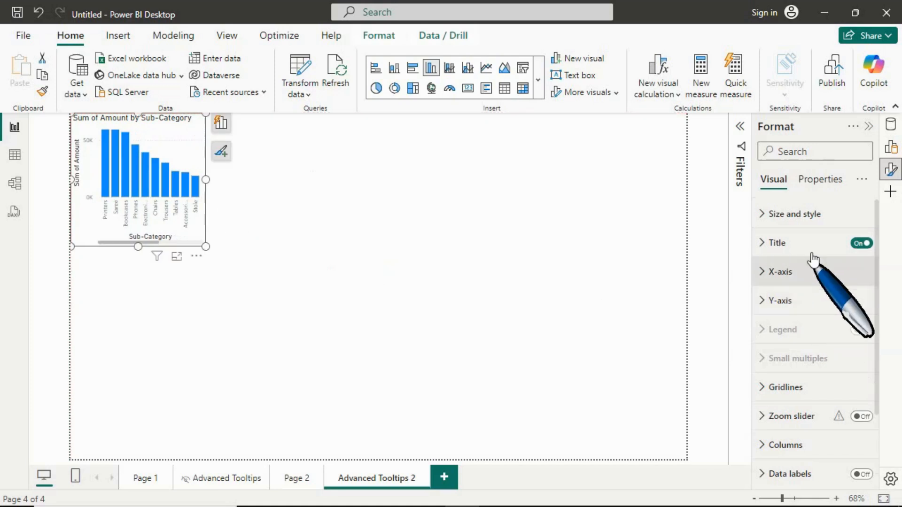
{"action": "left_click", "coordinate": [571, 246]}
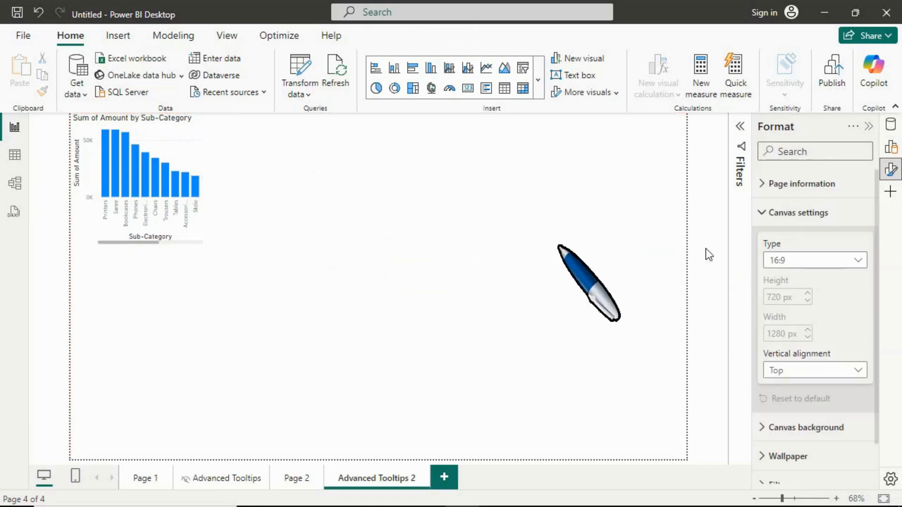
{"action": "left_click", "coordinate": [799, 260]}
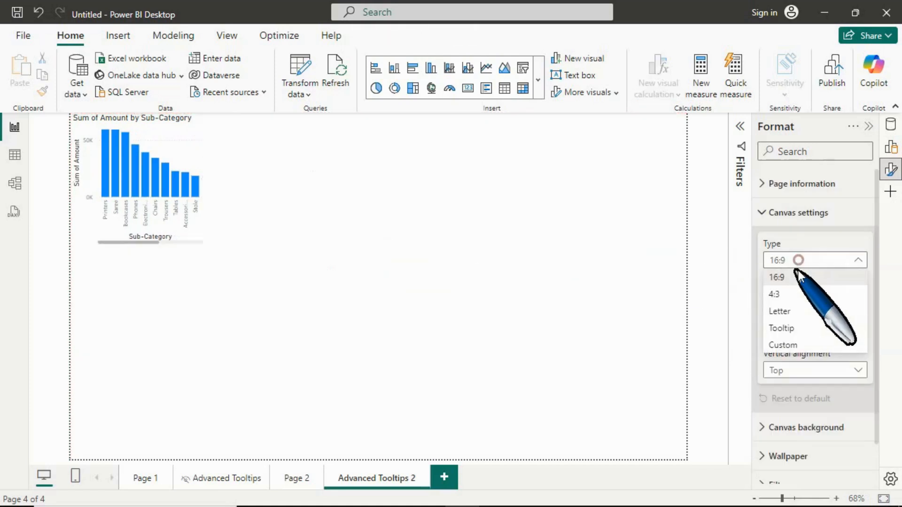
{"action": "left_click", "coordinate": [789, 329]}
Reposition and resize the column chart so it fills the entire tooltip canvas.
{"action": "left_click", "coordinate": [437, 151]}
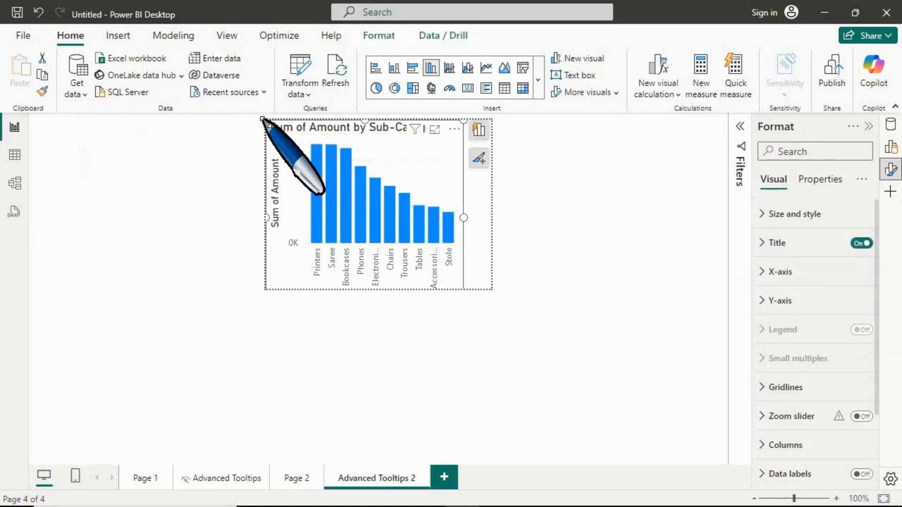
{"action": "left_click_drag", "start_coordinate": [265, 121], "coordinate": [306, 159]}
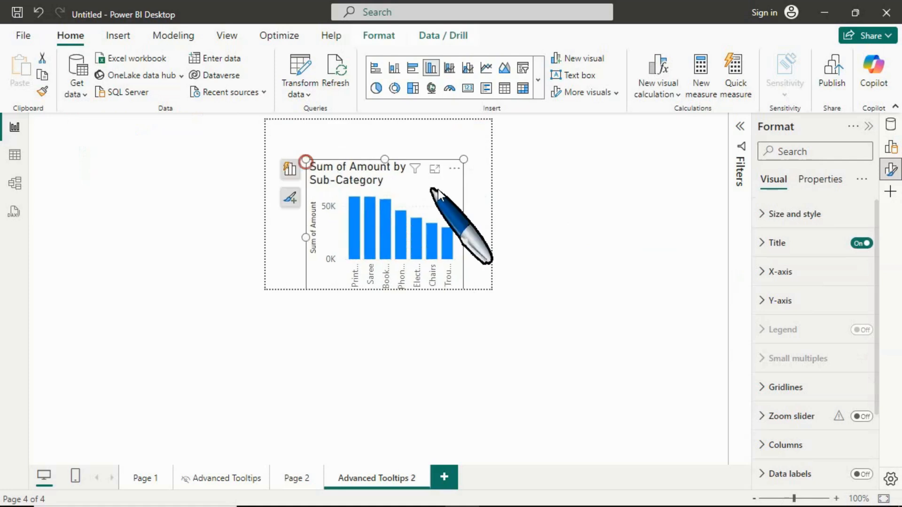
{"action": "left_click_drag", "start_coordinate": [443, 183], "coordinate": [403, 145]}
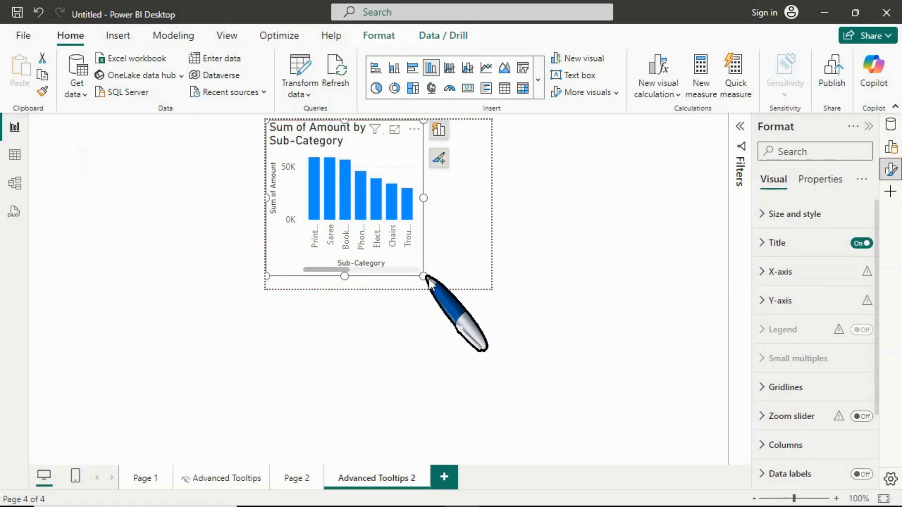
{"action": "left_click_drag", "start_coordinate": [423, 277], "coordinate": [492, 290]}
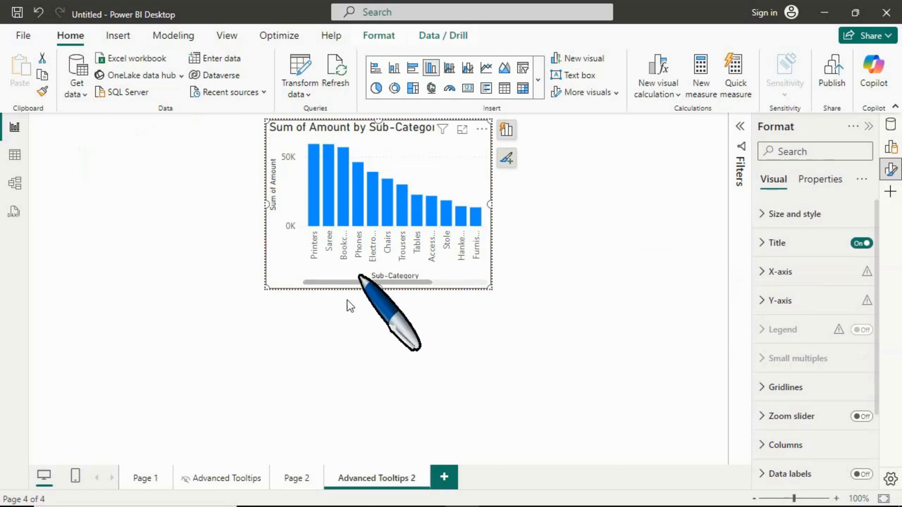
Copy the formatting of the Advanced Tooltips page's column chart onto the Advanced Tooltips 2 chart with Format Painter.
{"action": "left_click", "coordinate": [193, 477]}
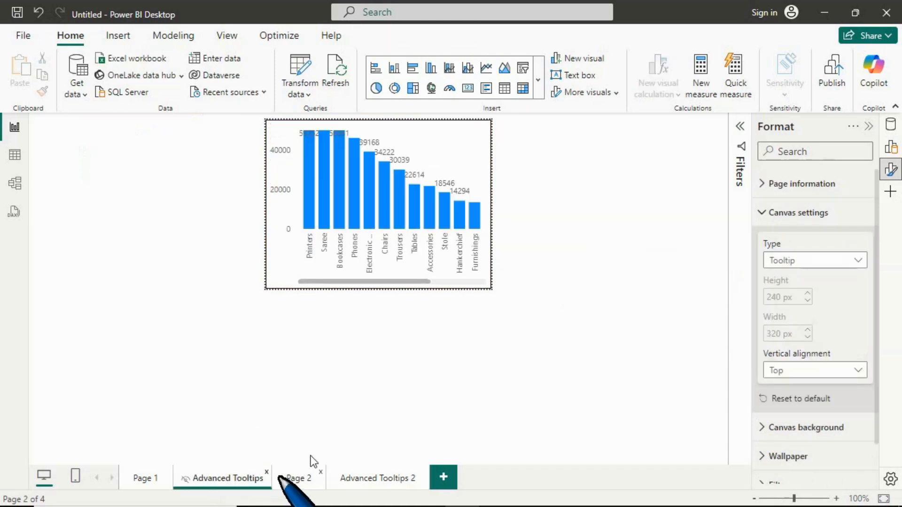
{"action": "left_click", "coordinate": [473, 158]}
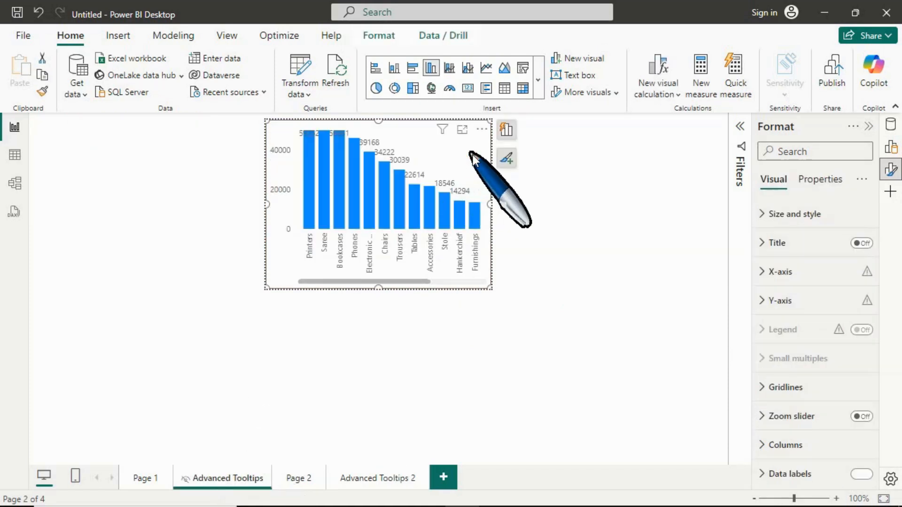
{"action": "left_click", "coordinate": [42, 91]}
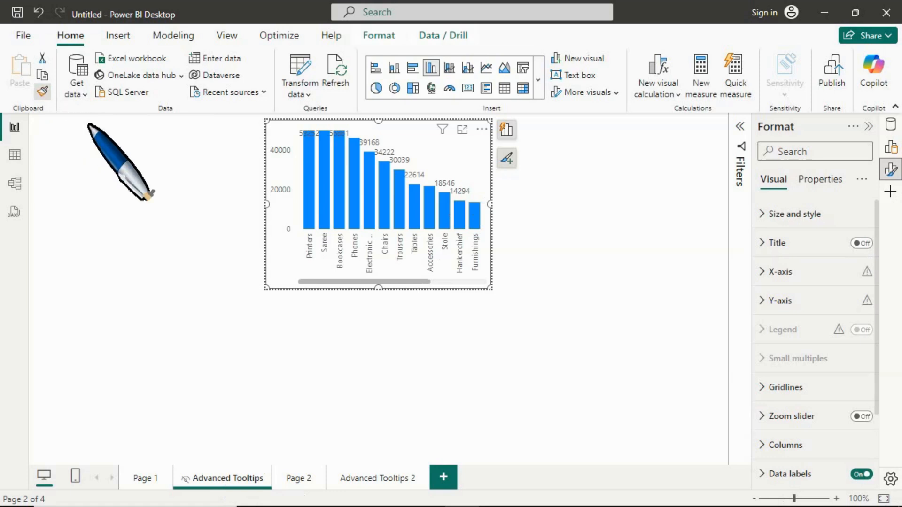
{"action": "left_click", "coordinate": [375, 477]}
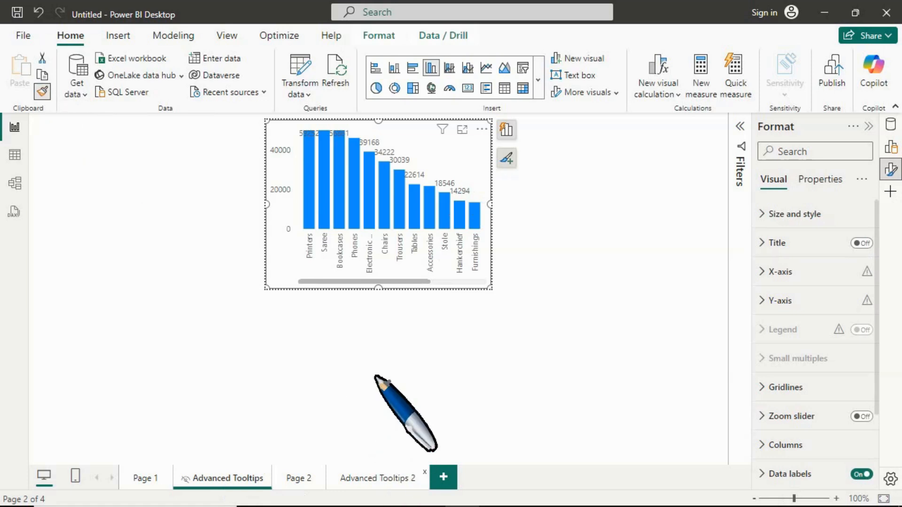
{"action": "left_click", "coordinate": [474, 149]}
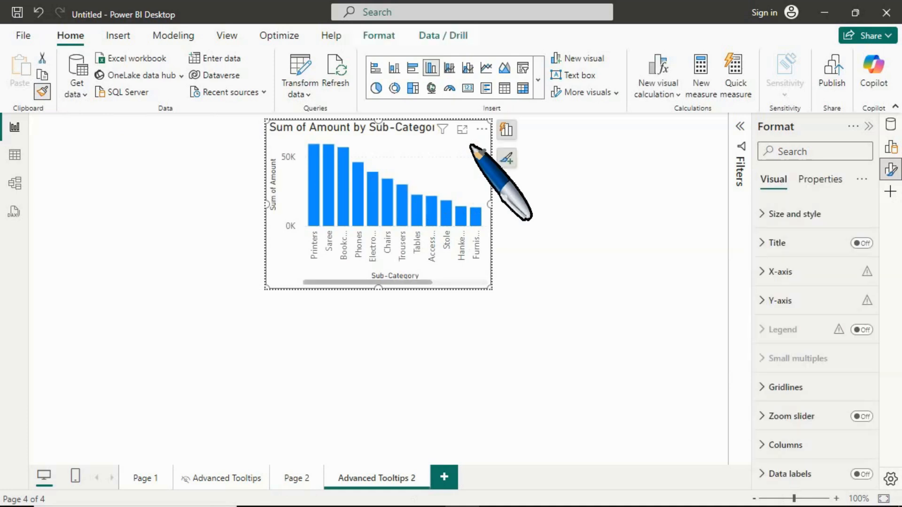
{"action": "left_click", "coordinate": [470, 150]}
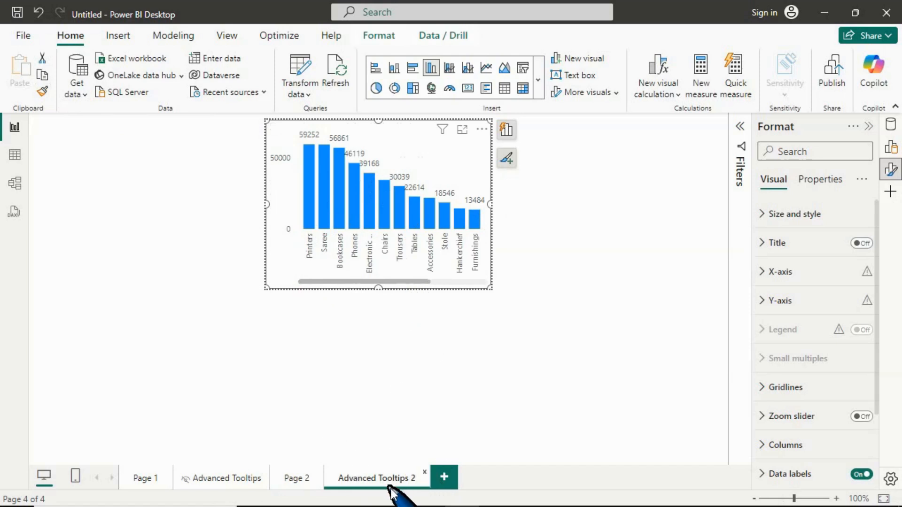
Assign Advanced Tooltips 2 as the report page tooltip for the Advanced Tooltip pie chart on Page 2.
{"action": "left_click", "coordinate": [296, 484]}
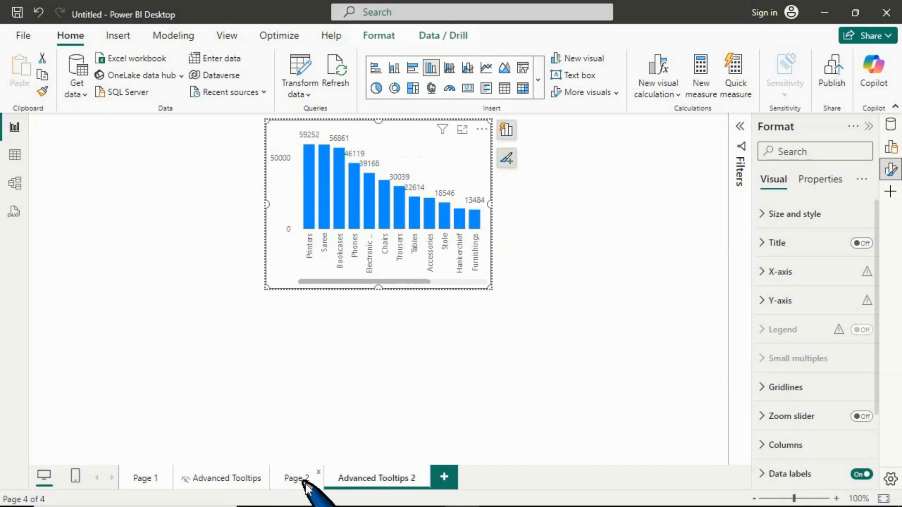
{"action": "left_click", "coordinate": [612, 193]}
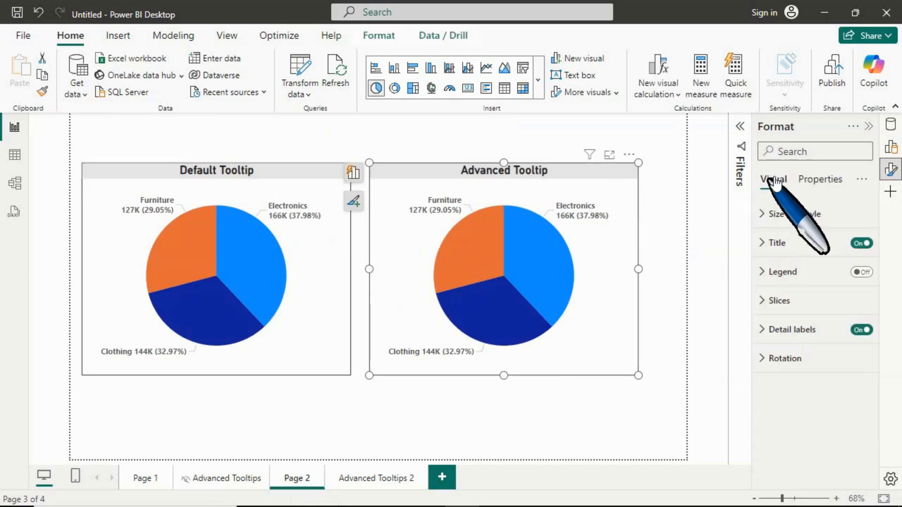
{"action": "left_click", "coordinate": [820, 181]}
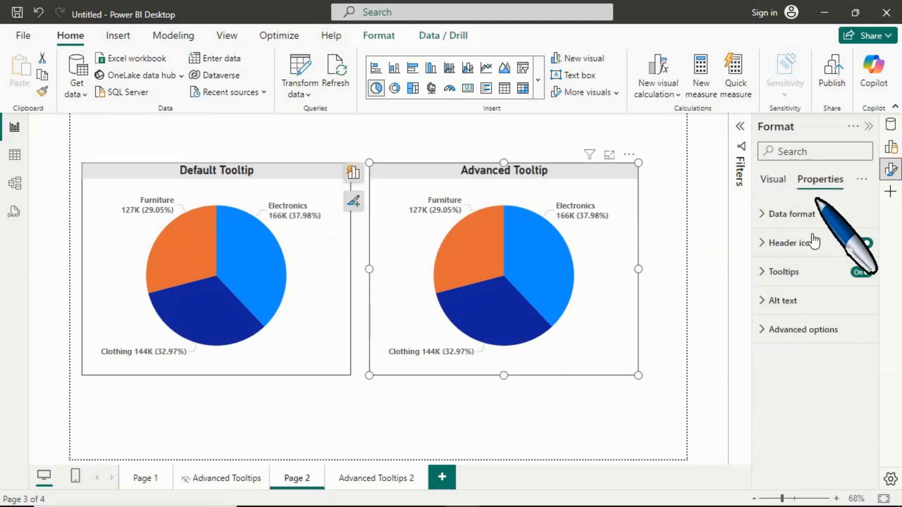
{"action": "left_click", "coordinate": [774, 272]}
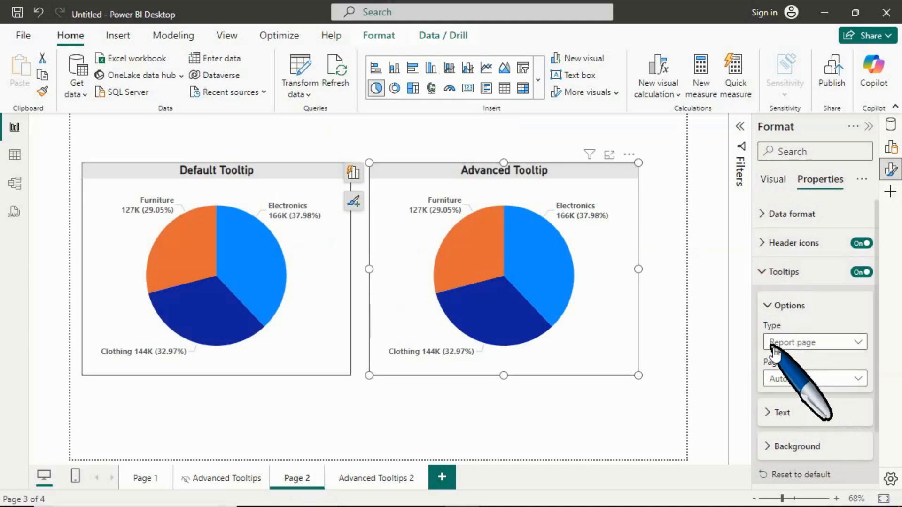
{"action": "left_click", "coordinate": [792, 379]}
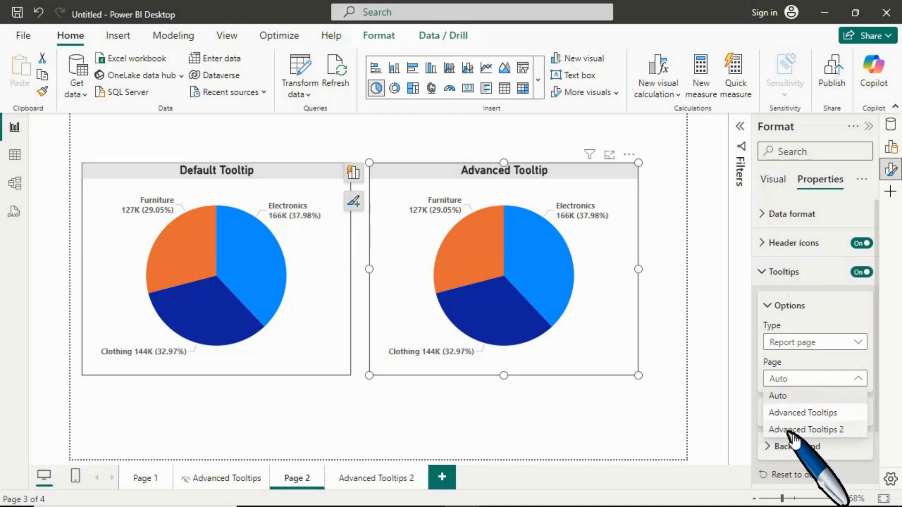
{"action": "left_click", "coordinate": [823, 429]}
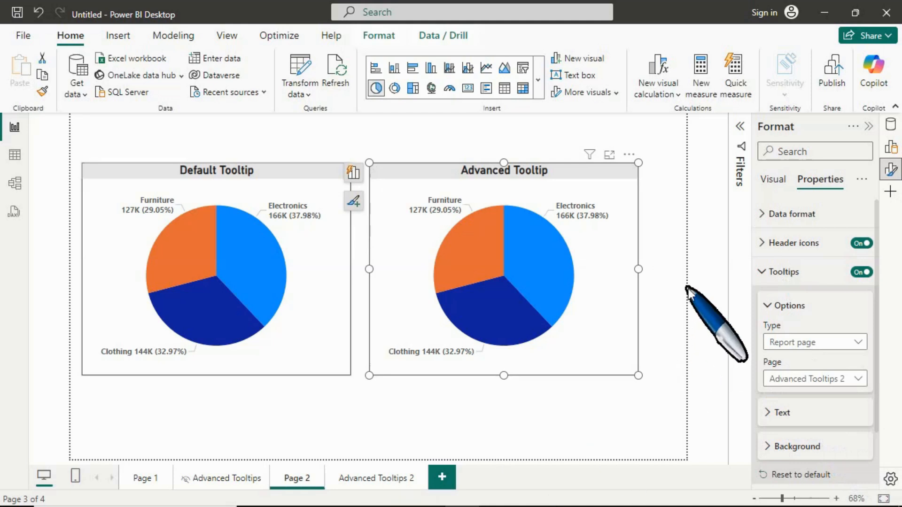
Check the tooltip charts on the Advanced Tooltip pie's Electronics, Clothing and Furniture slices, and deselect the pie chart.
{"action": "mouse_move", "coordinate": [536, 283]}
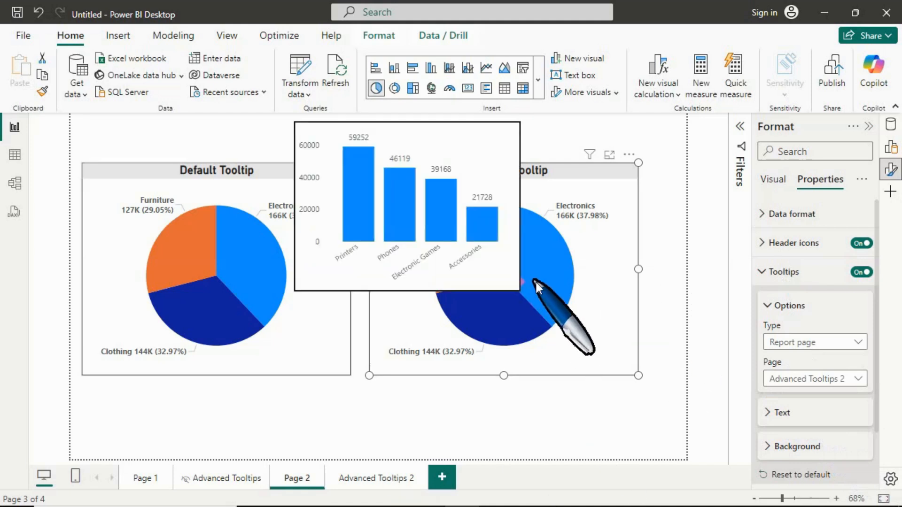
{"action": "mouse_move", "coordinate": [495, 316]}
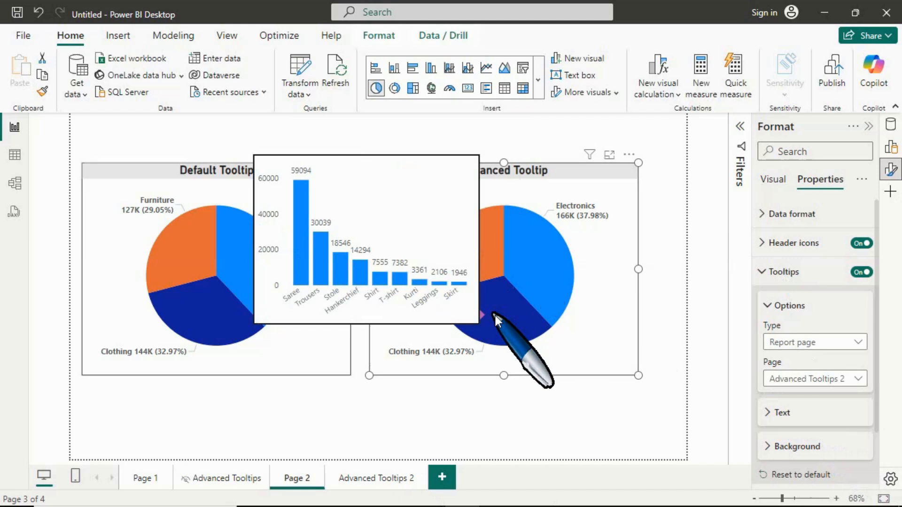
{"action": "mouse_move", "coordinate": [489, 252]}
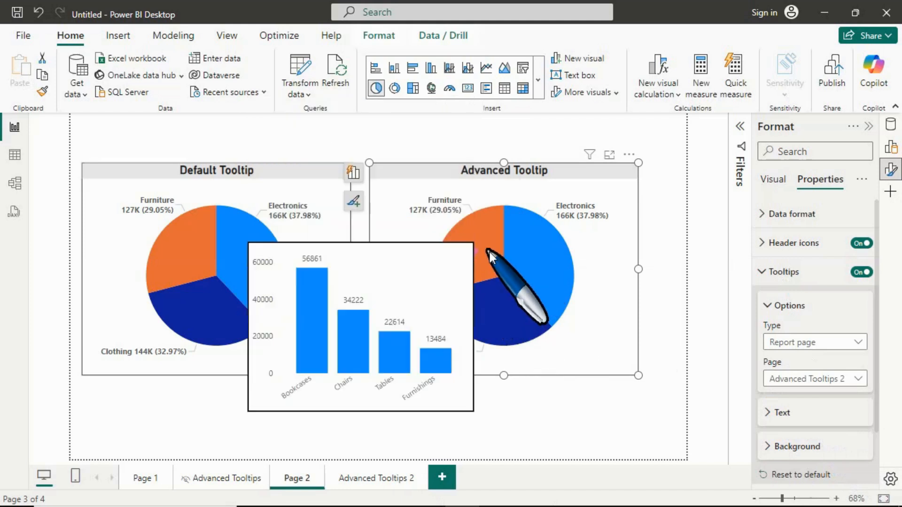
{"action": "left_click", "coordinate": [249, 153]}
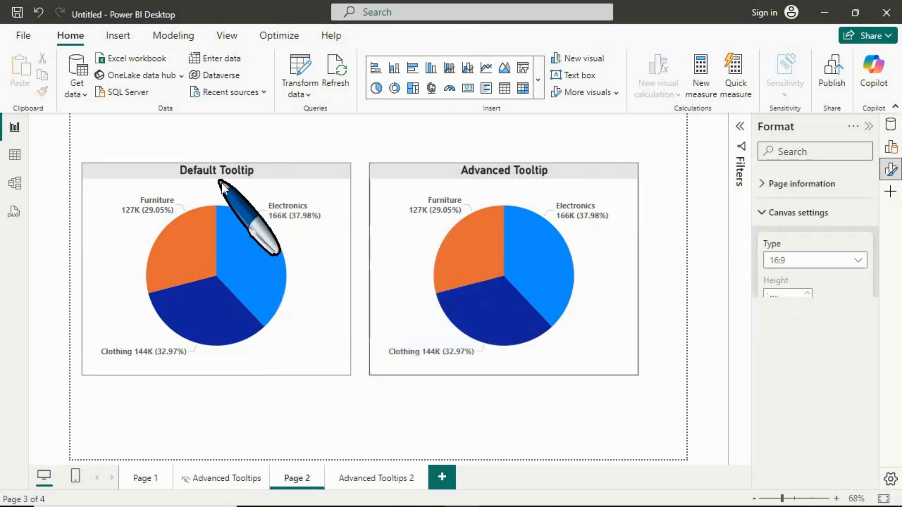